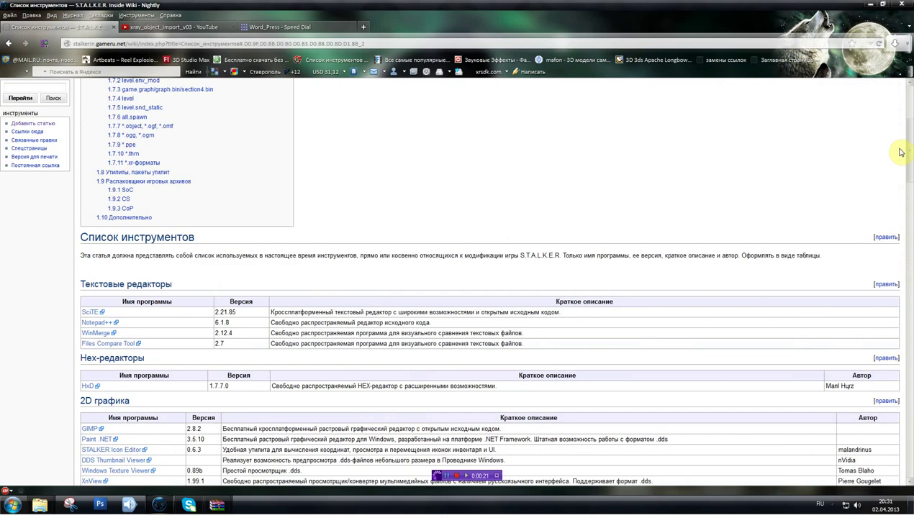
Read the SDK plugin rows under the wiki's '1.4 3D графика' section, then view the xray_object_import_v03 YouTube tab
left_click_drag(910, 260, 903, 131)
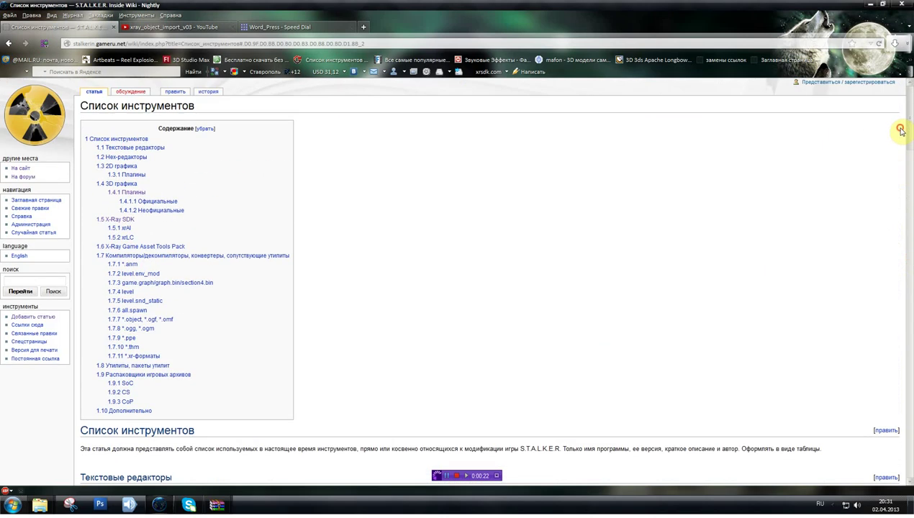
left_click(70, 45)
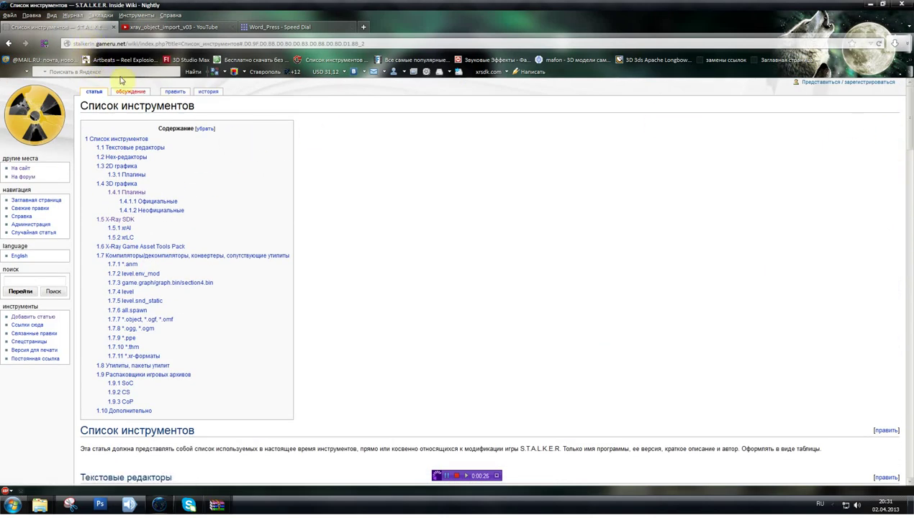
scroll(158, 230, "down", 1)
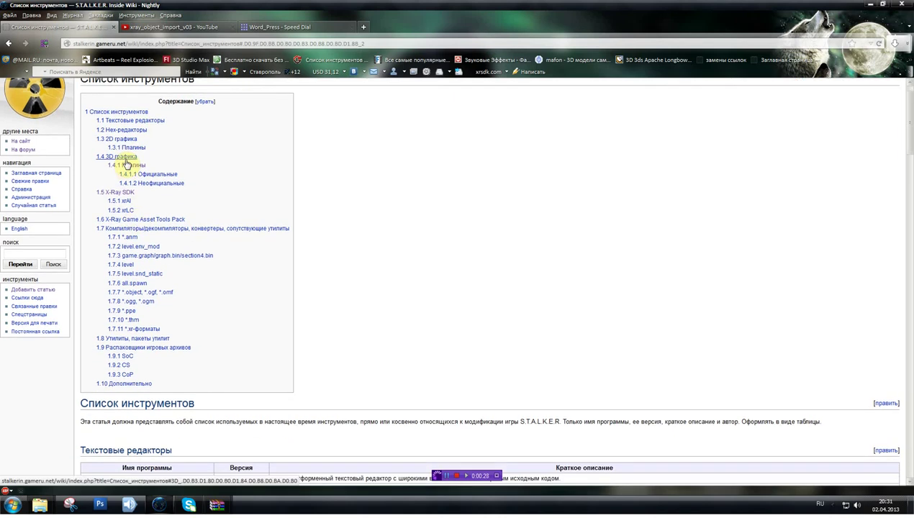
left_click(128, 167)
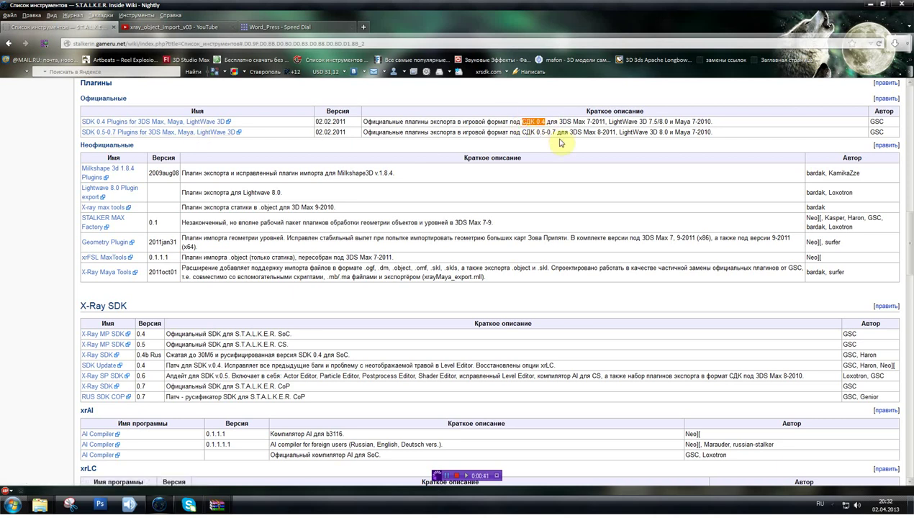
left_click_drag(556, 132, 540, 134)
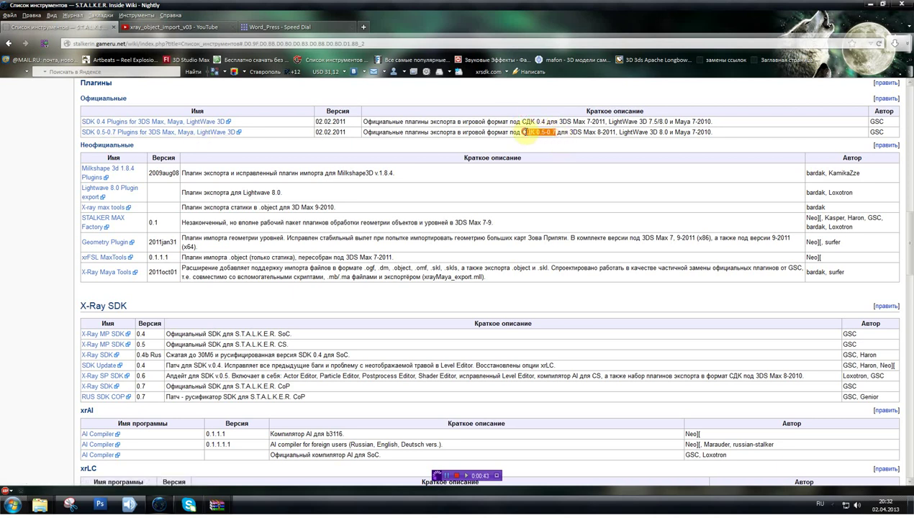
left_click(294, 126)
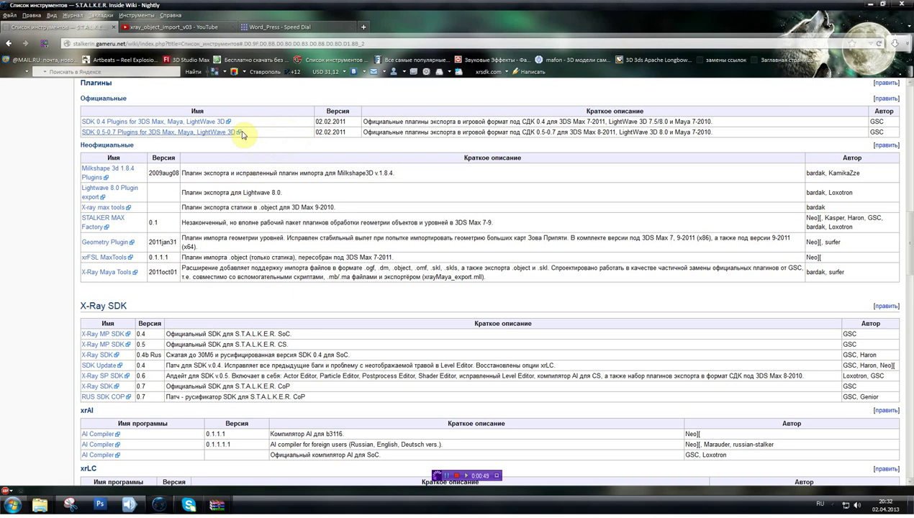
left_click(183, 26)
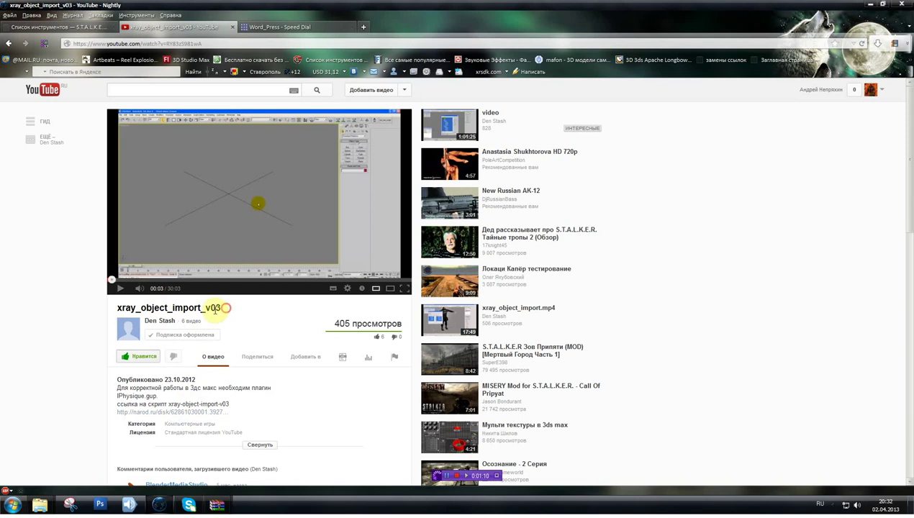
left_click_drag(222, 308, 116, 308)
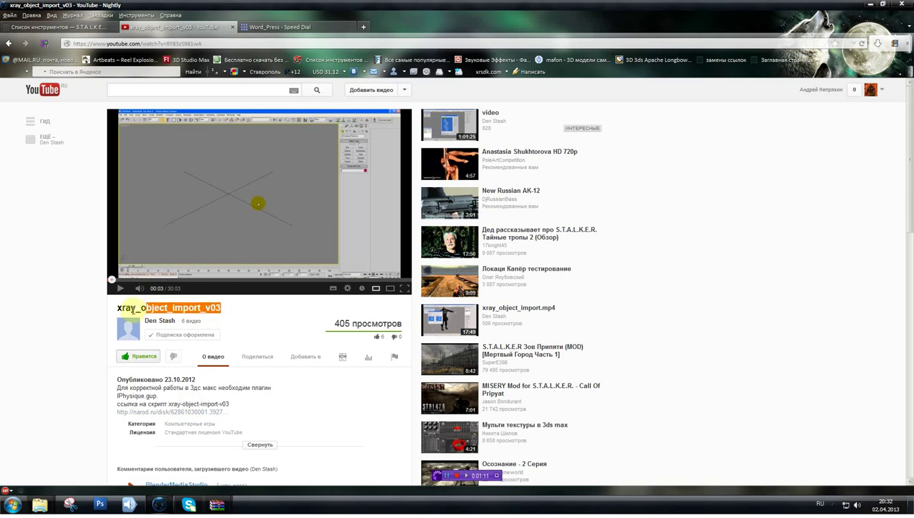
left_click(234, 310)
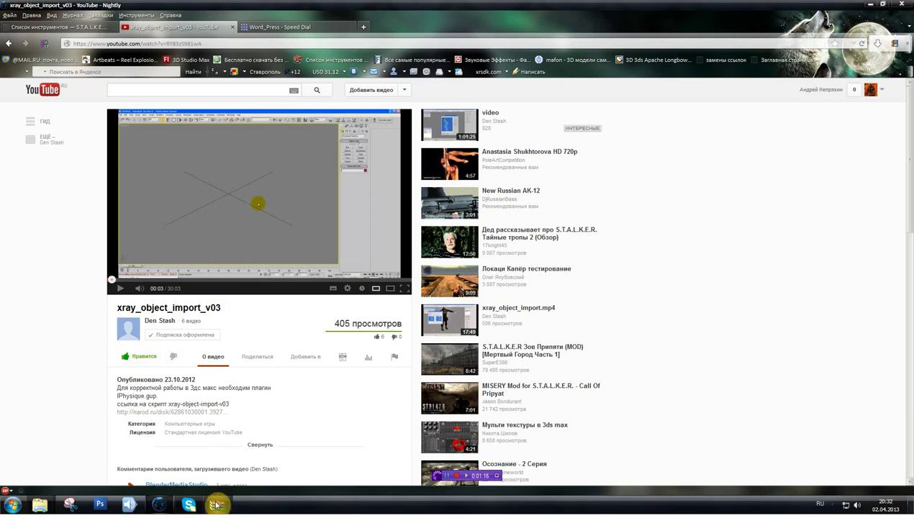
mouse_move(217, 504)
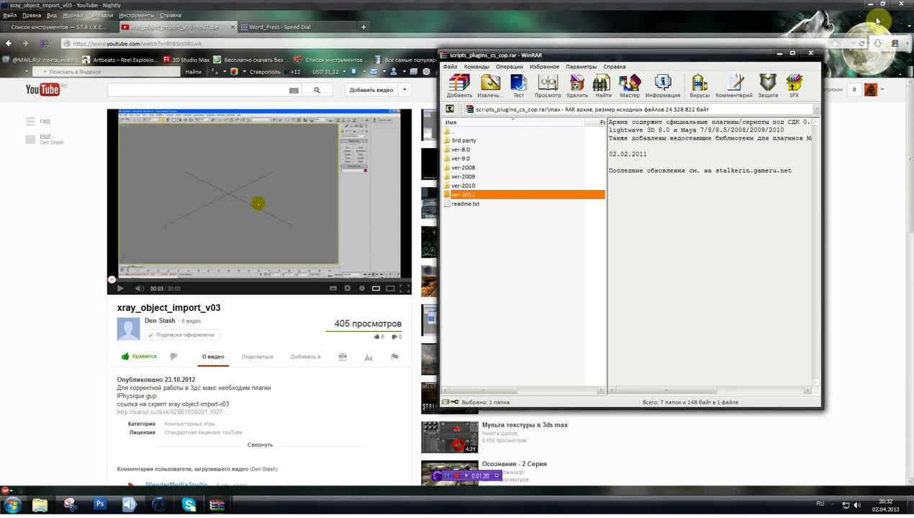
Minimize the browser and arrange the WinRAR and Explorer windows side by side
left_click(863, 8)
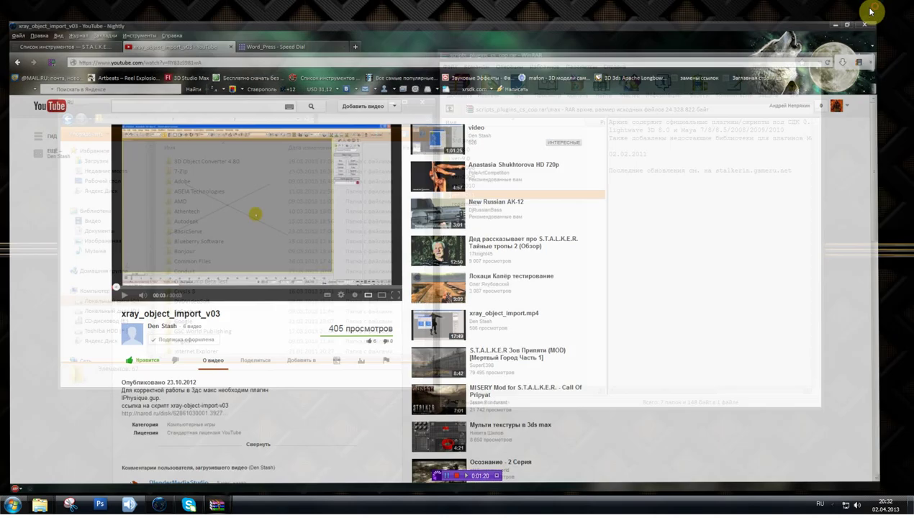
left_click_drag(626, 57, 709, 52)
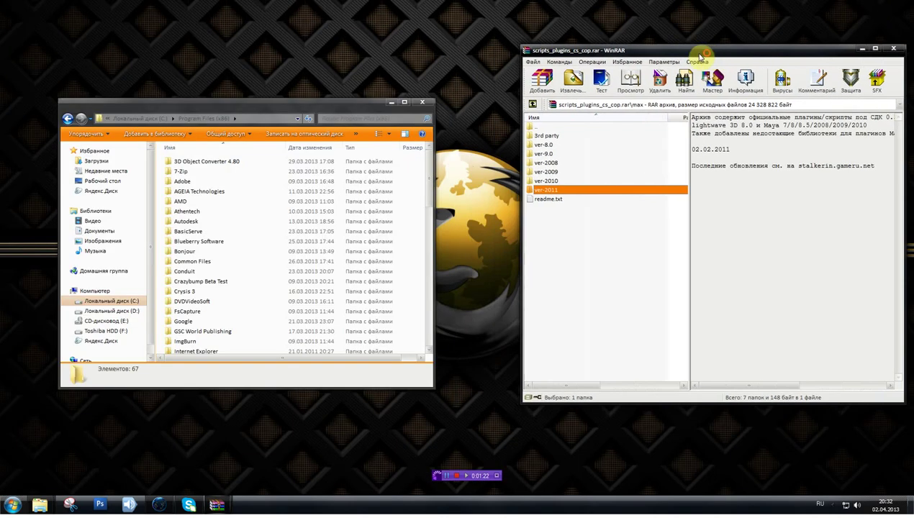
left_click_drag(254, 107, 279, 120)
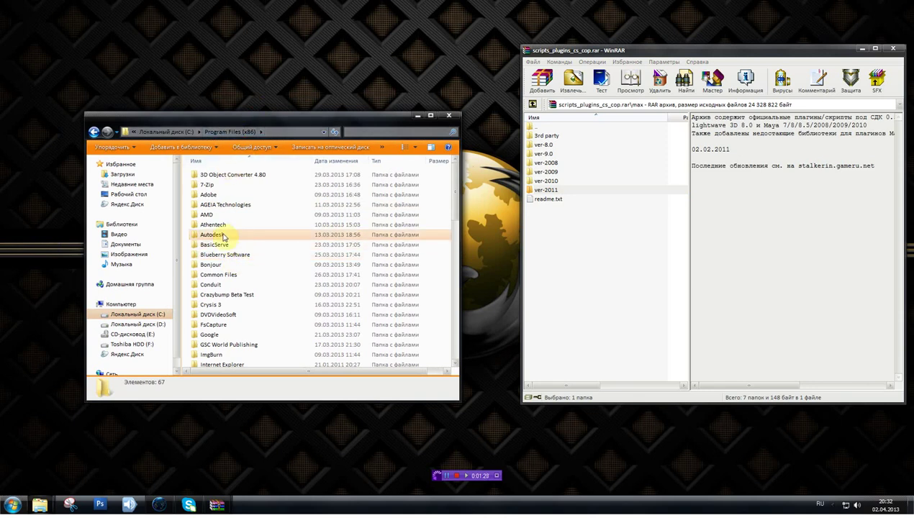
Open Autodesk > 3ds Max 2011 > plugins in Explorer and select the archive's ver-2011 folder
double_click(223, 235)
double_click(216, 175)
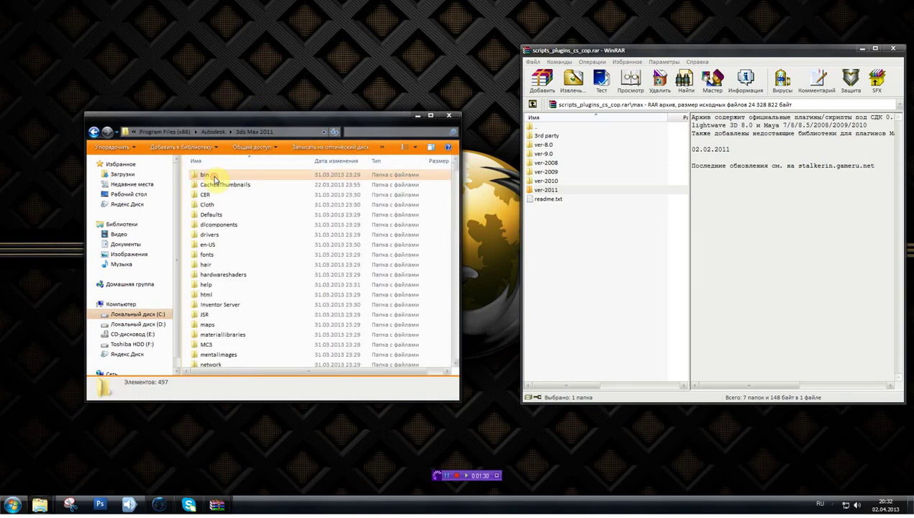
left_click_drag(280, 117, 287, 36)
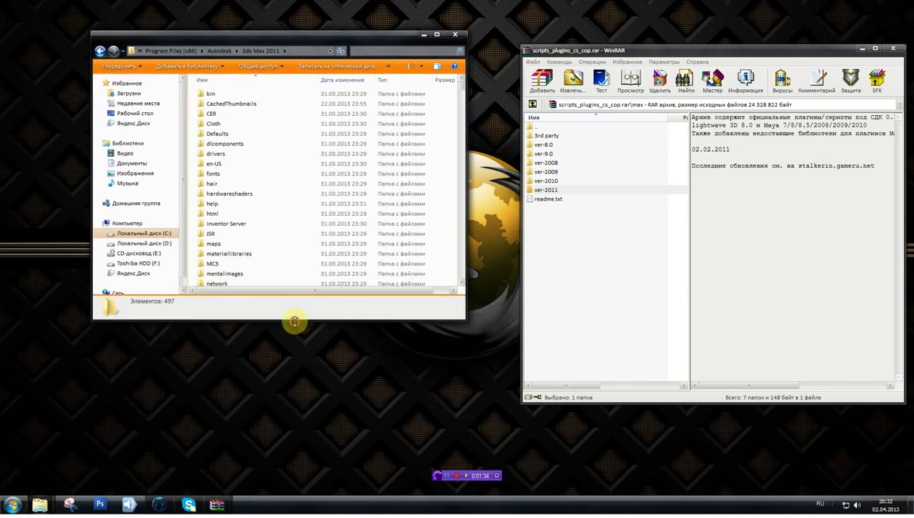
left_click_drag(294, 321, 296, 441)
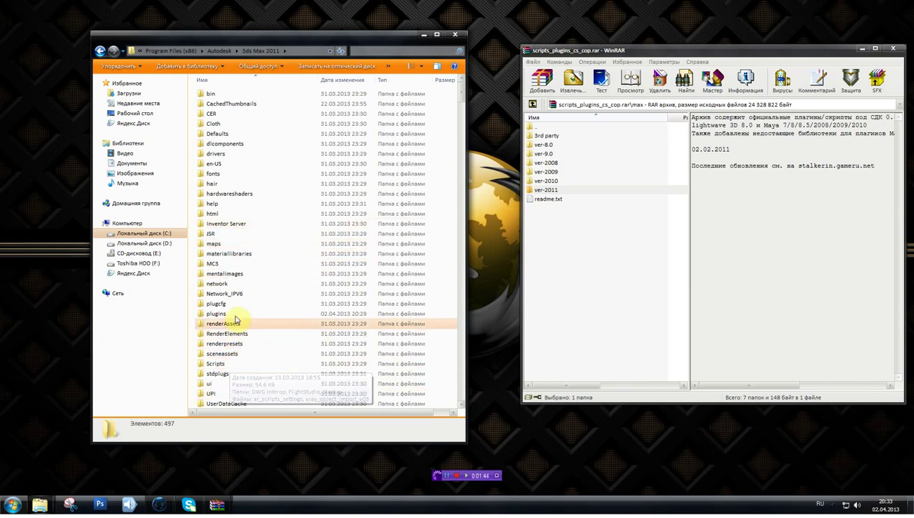
double_click(231, 314)
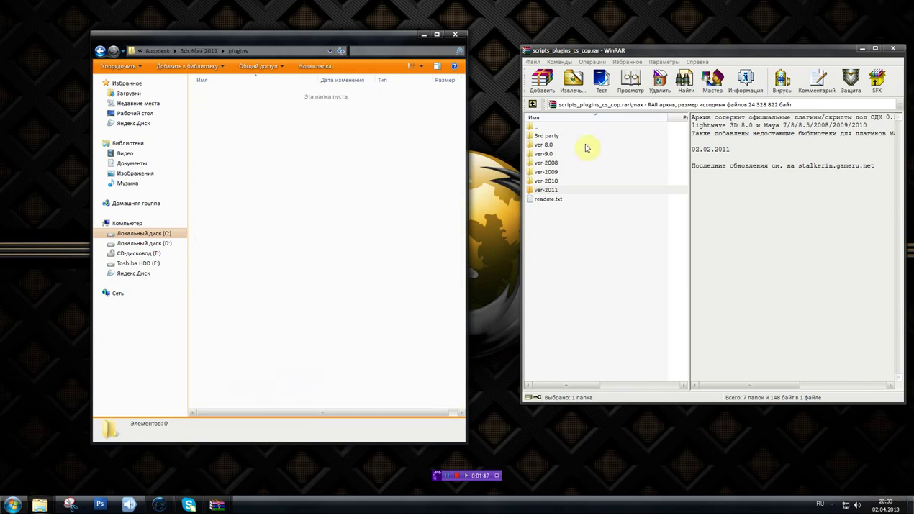
left_click(545, 191)
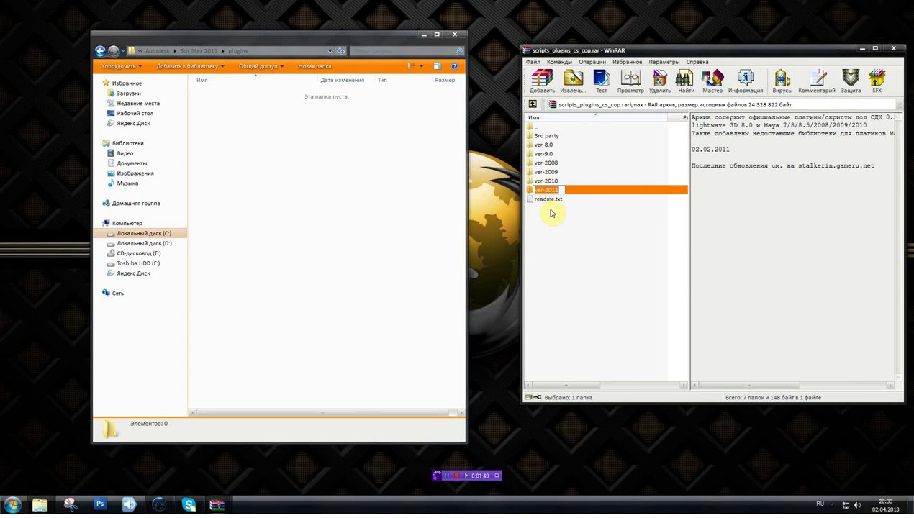
Copy xray_export.dlu and xray_material.dlt from the archive's ver-2011 folder into the plugins folder
double_click(546, 190)
mouse_move(557, 151)
left_mouse_down()
mouse_move(551, 133)
mouse_move(338, 186)
left_mouse_up()
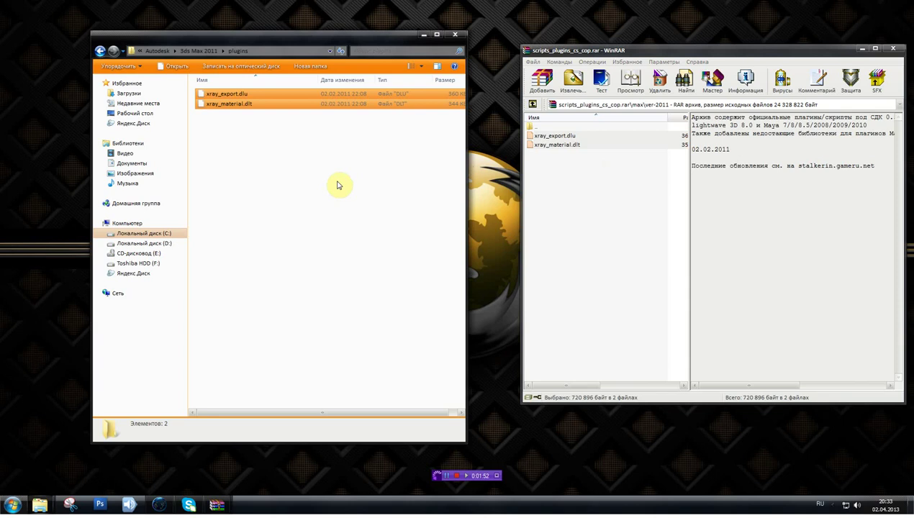
left_click(261, 122)
left_click(234, 94)
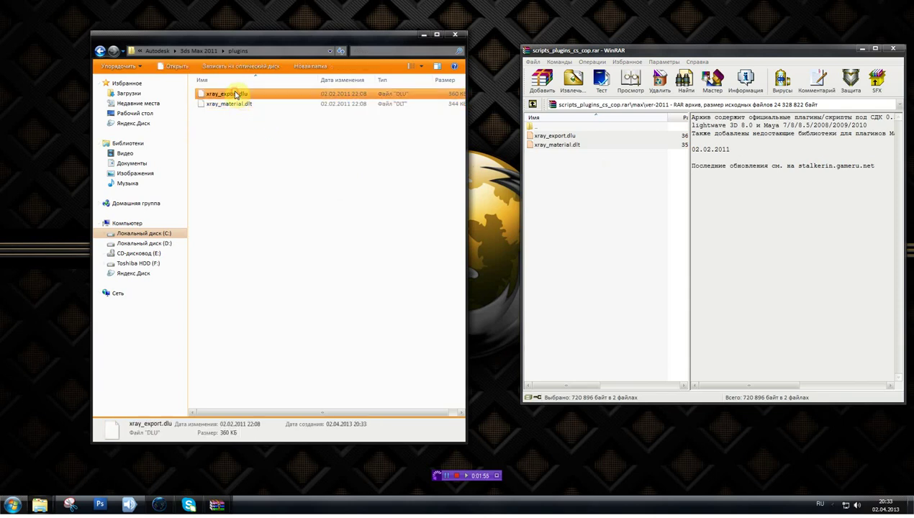
left_click(238, 105)
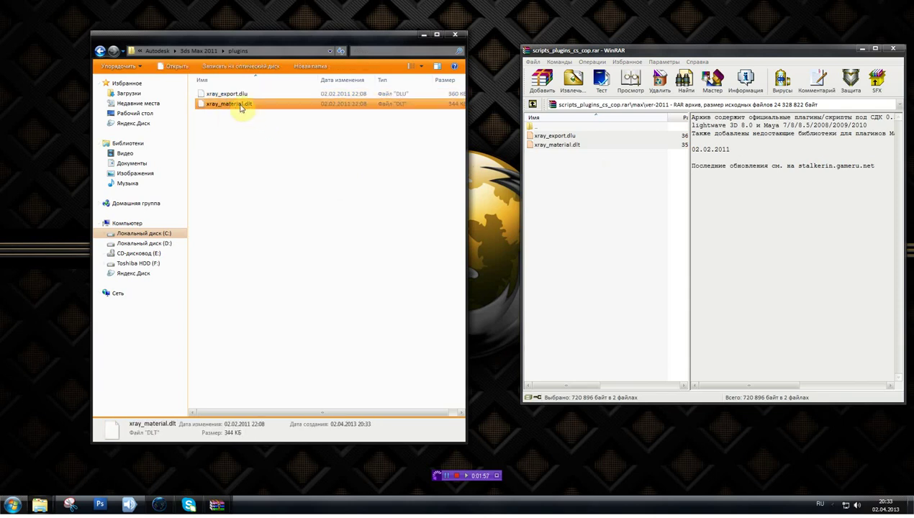
left_click(294, 160)
left_click(532, 105)
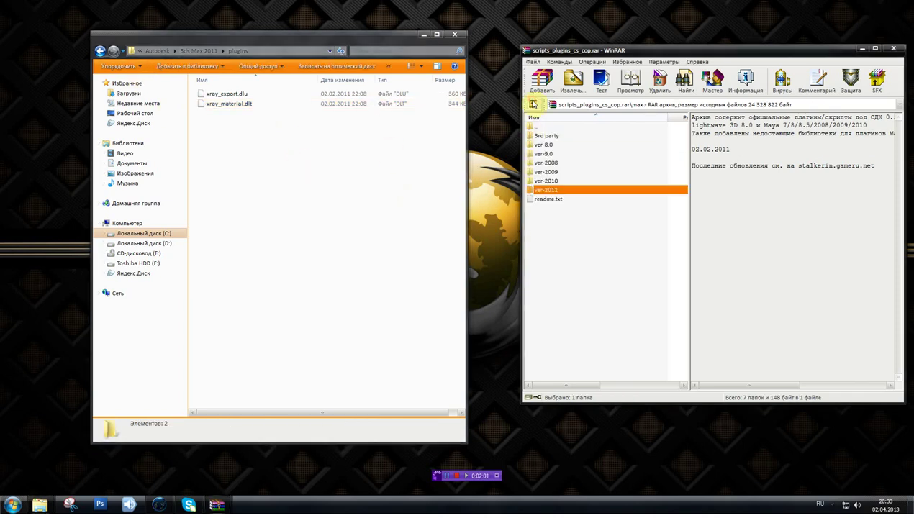
left_click(99, 50)
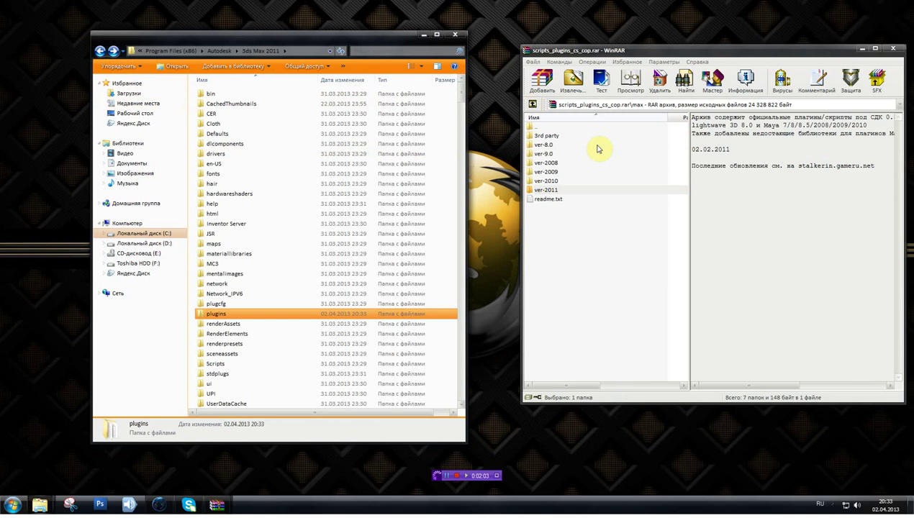
Copy the five '3rd party' archive files into the 3ds Max 2011 folder and open xray_path.ltx
double_click(541, 136)
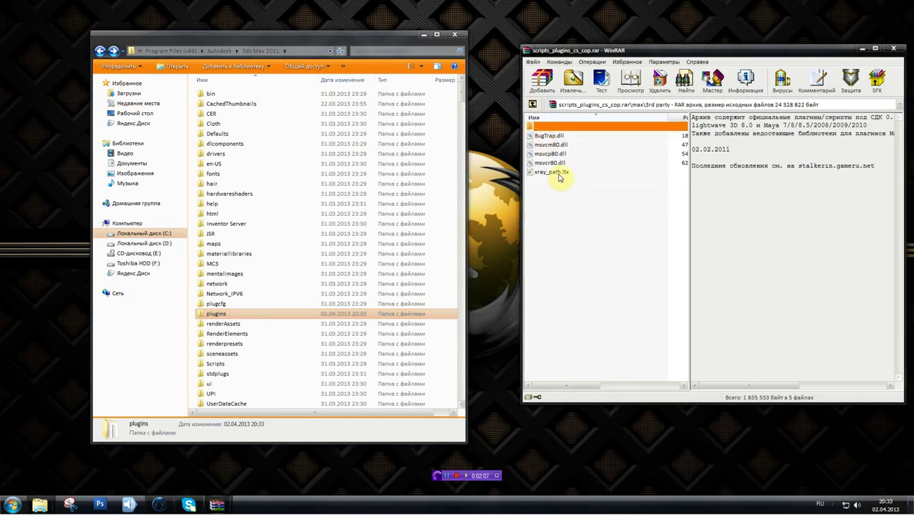
left_click_drag(581, 189, 554, 137)
left_click(558, 203)
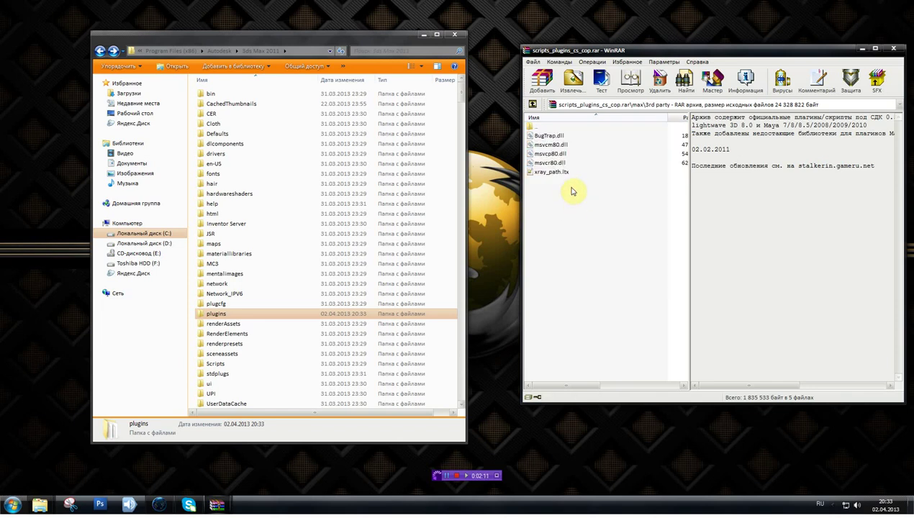
left_click(565, 173)
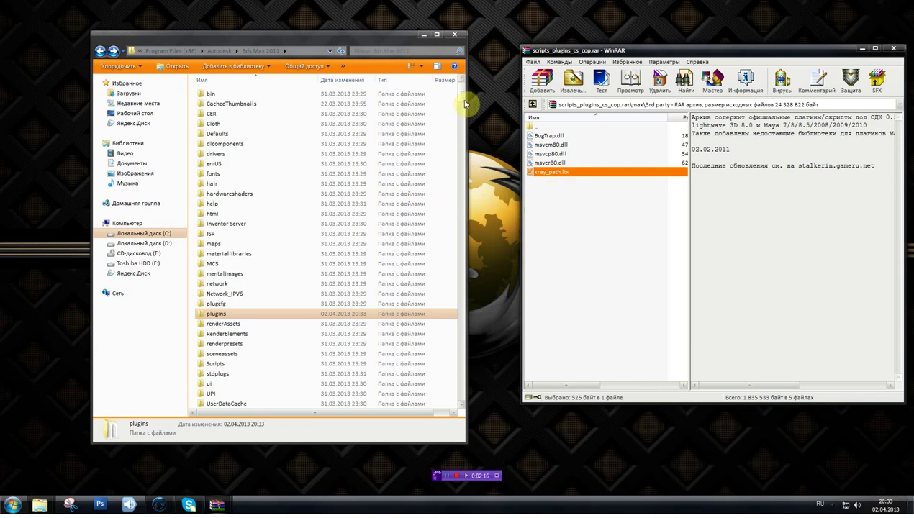
mouse_move(465, 96)
left_mouse_down()
mouse_move(464, 114)
mouse_move(465, 94)
left_mouse_up()
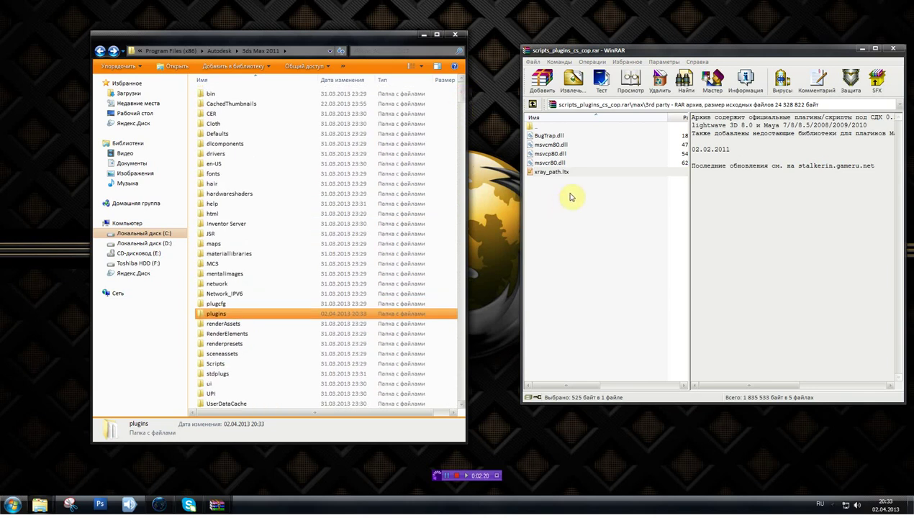
mouse_move(590, 209)
left_mouse_down()
mouse_move(536, 135)
mouse_move(453, 315)
mouse_move(202, 362)
left_mouse_up()
left_click_drag(462, 239, 454, 398)
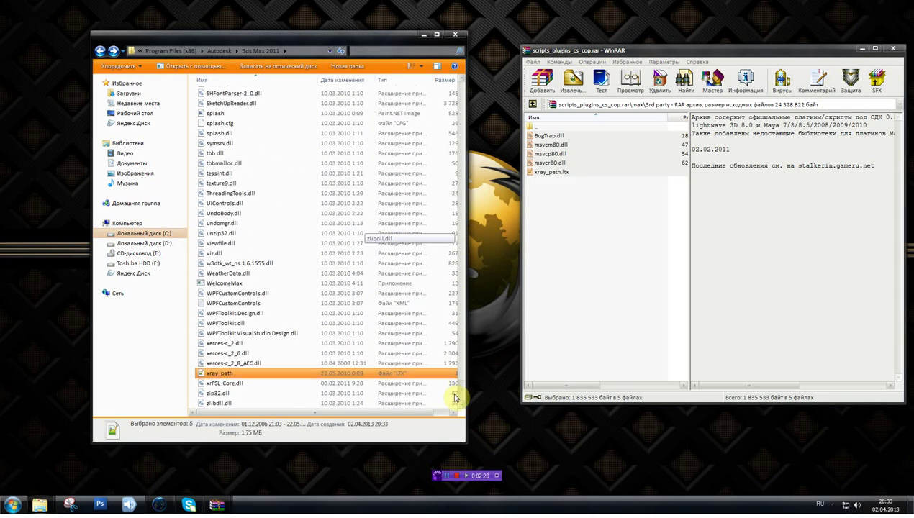
left_click(210, 375)
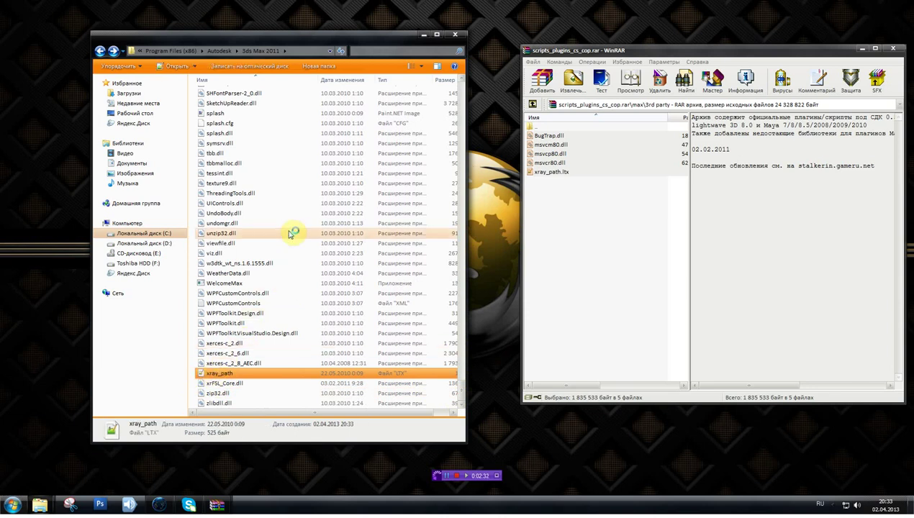
key("Return")
Locate the X-Ray CoP SDK editors folder and copy its path from Explorer's address bar
left_click_drag(239, 20, 286, 30)
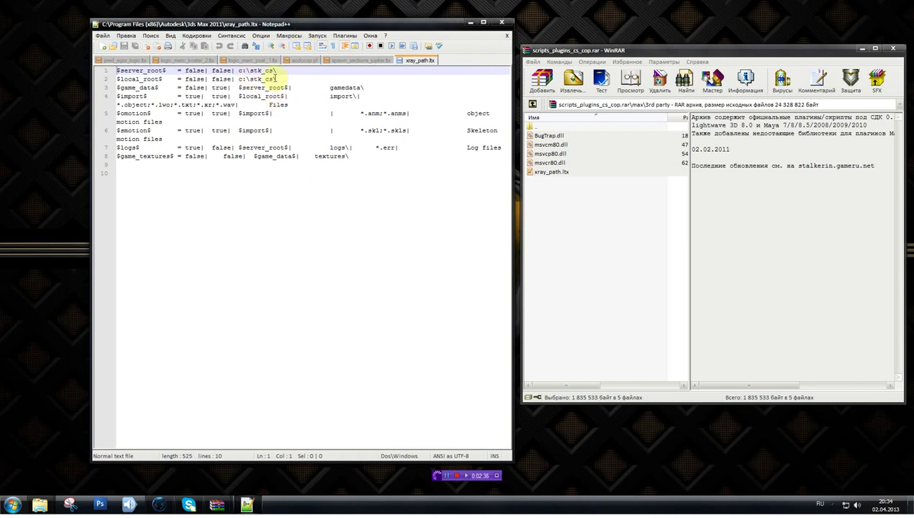
left_click_drag(274, 72, 251, 71)
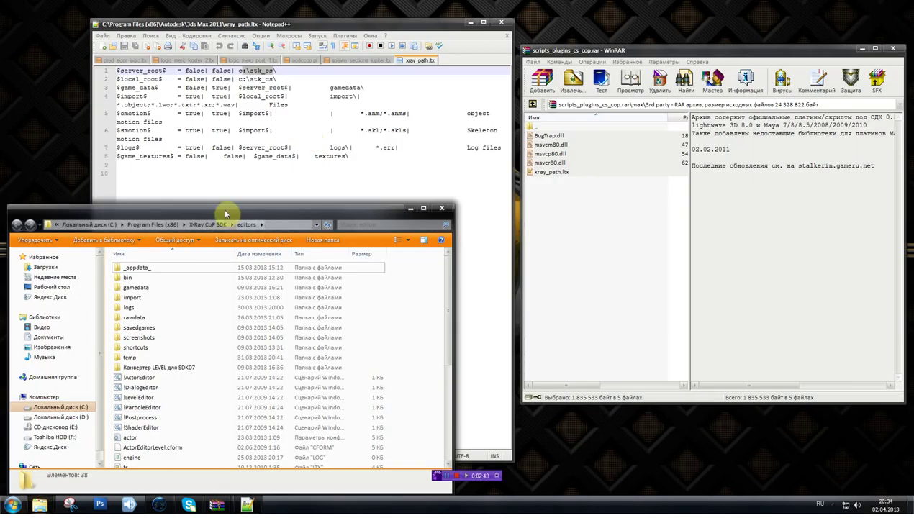
left_click_drag(225, 210, 284, 178)
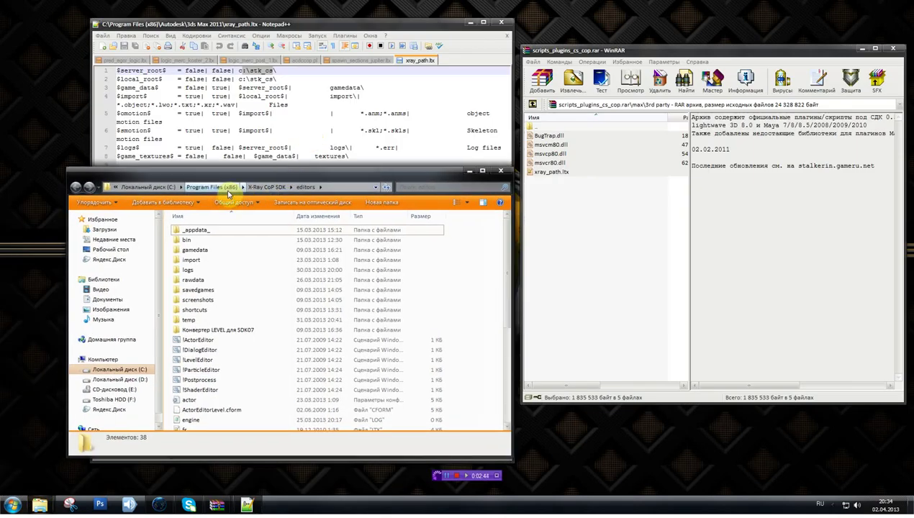
left_click(266, 187)
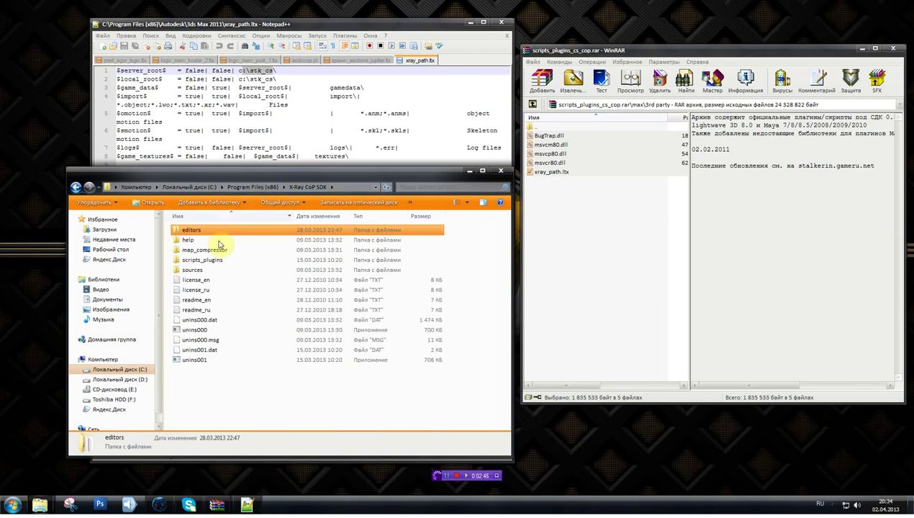
double_click(181, 234)
left_click(326, 186)
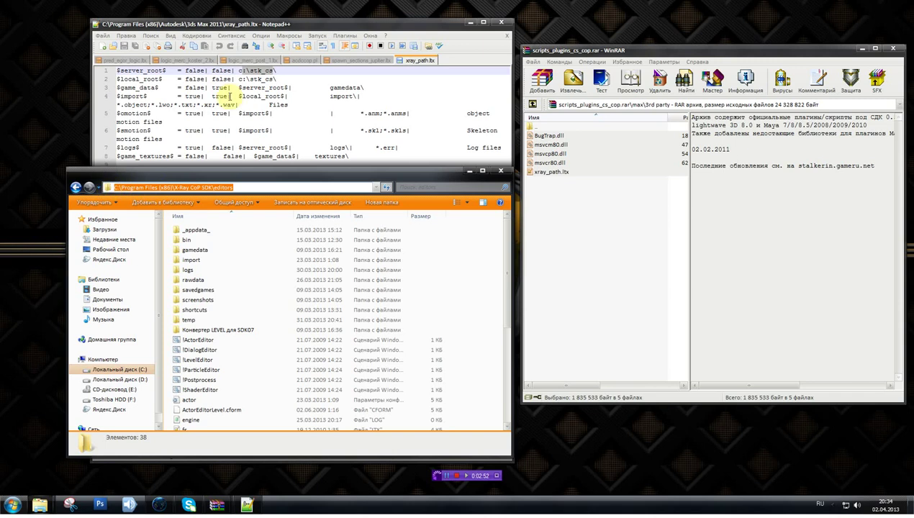
Replace c:\stk_cs on lines 1 and 2 with the SDK editors path and save xray_path.ltx
left_click(292, 61)
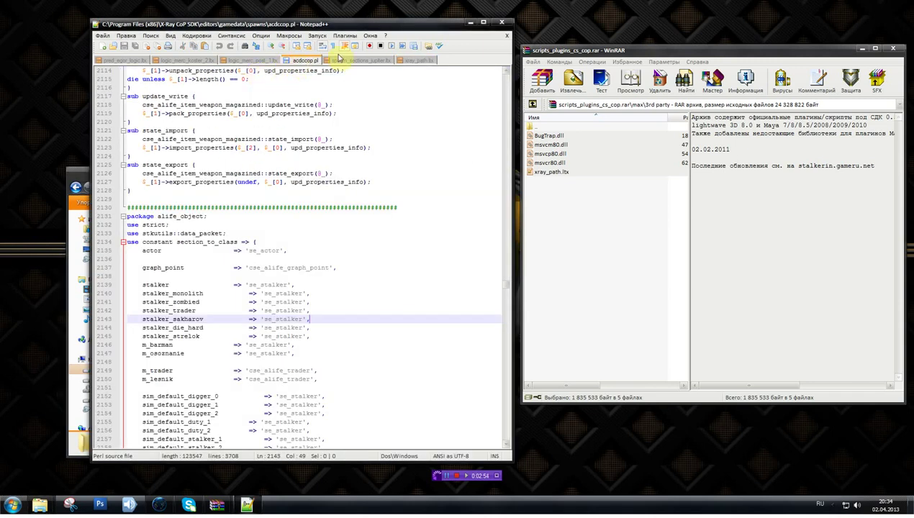
left_click(419, 60)
mouse_move(240, 71)
left_mouse_down()
mouse_move(273, 70)
mouse_move(240, 79)
left_mouse_up()
type("C:\\Program Files (x86)\\X-Ray CoP SDK\\editors")
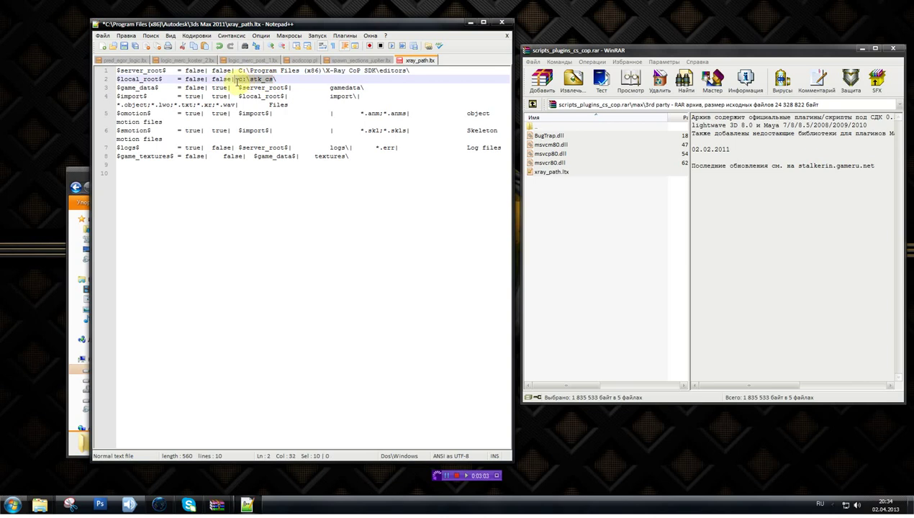
type("C:\\Program Files (x86)\\X-Ray CoP SDK\\editors")
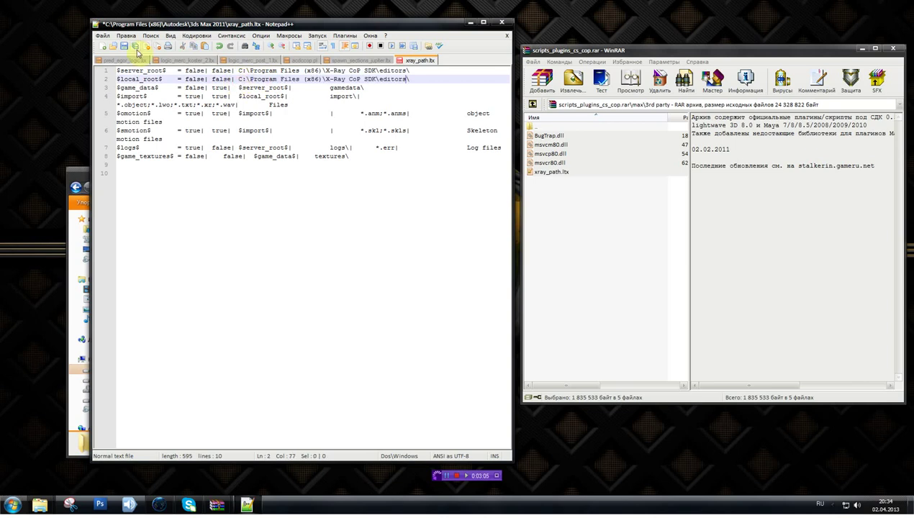
left_click(124, 47)
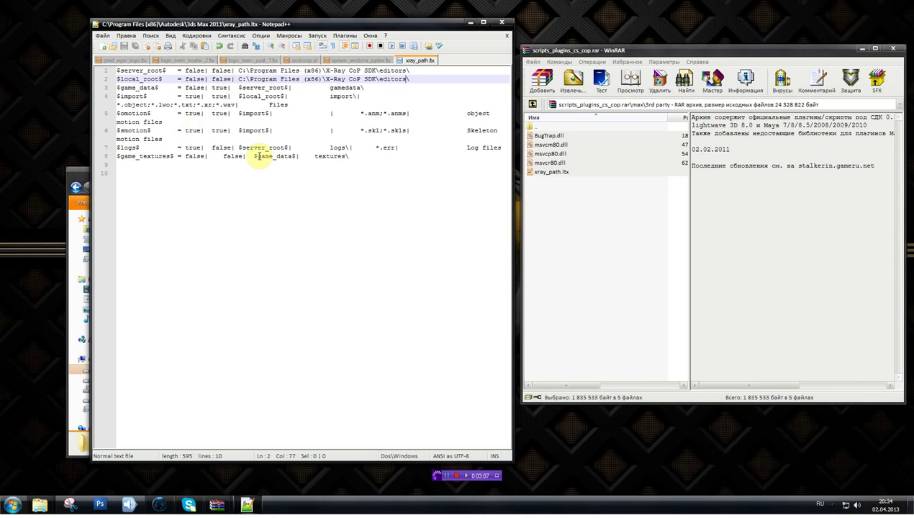
left_click(79, 172)
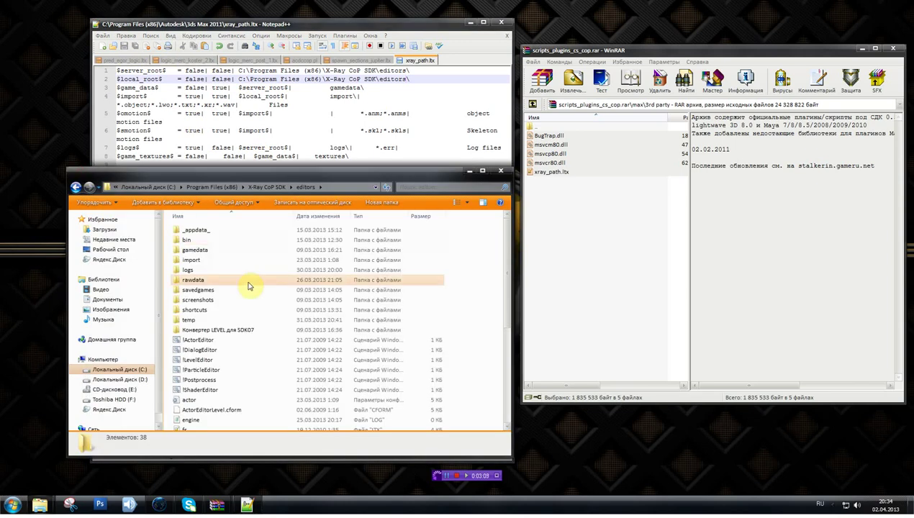
Open rawdata\objects in Explorer and copy the rawdata\objects part of its path
double_click(195, 280)
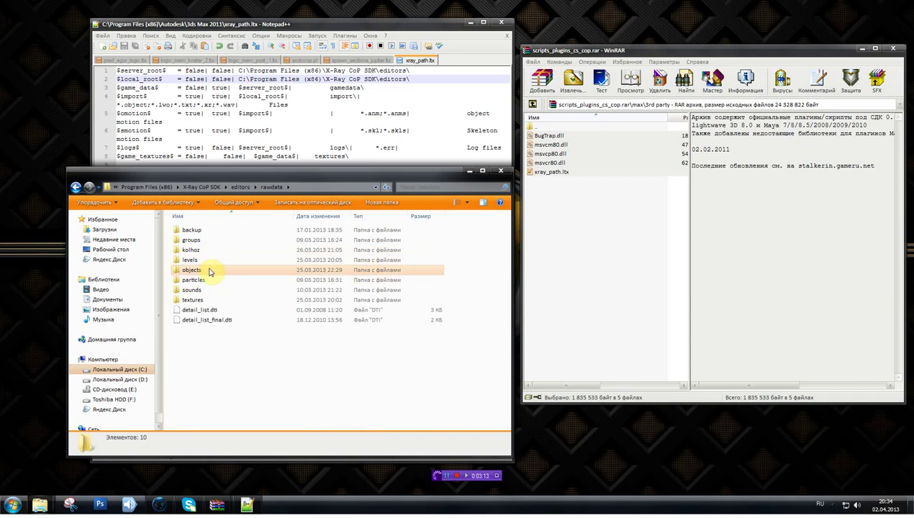
double_click(210, 271)
left_click(316, 185)
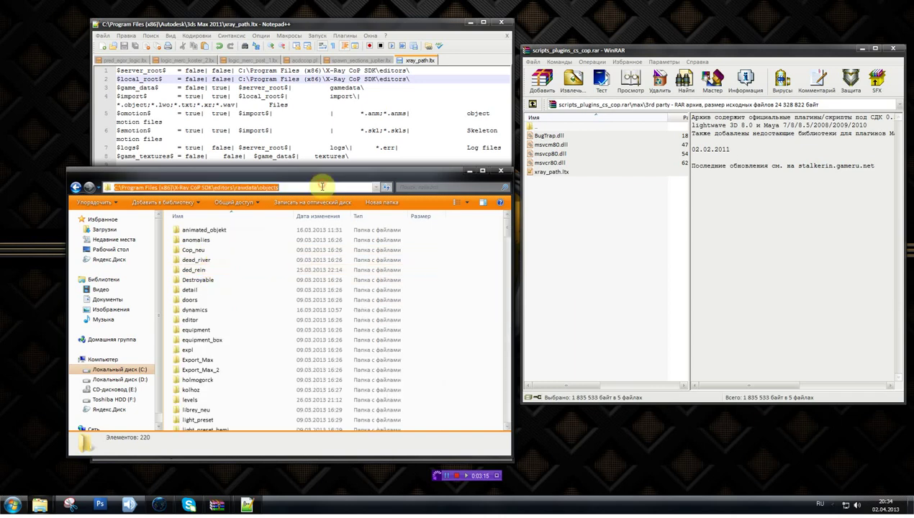
left_click_drag(279, 188, 235, 189)
key("ctrl+c")
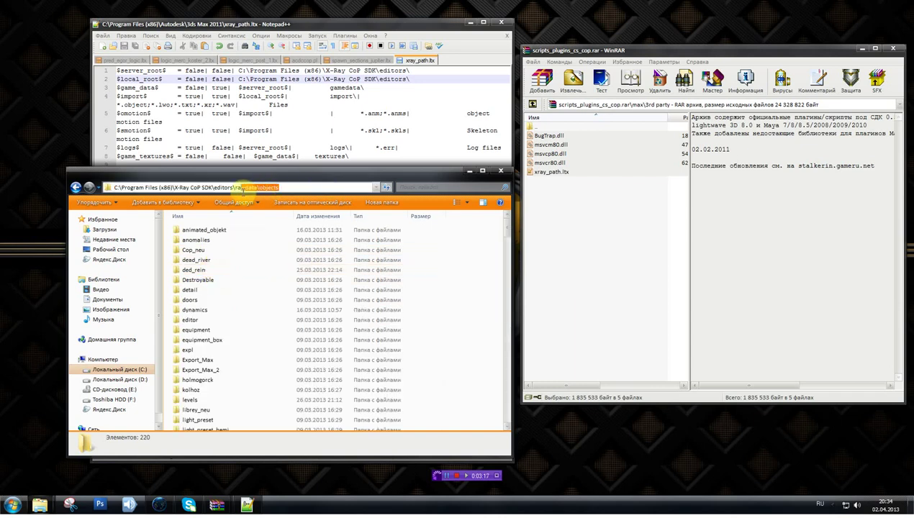
Replace 'import' on line 4 with rawdata\objects, save, and close Notepad++
left_click(374, 148)
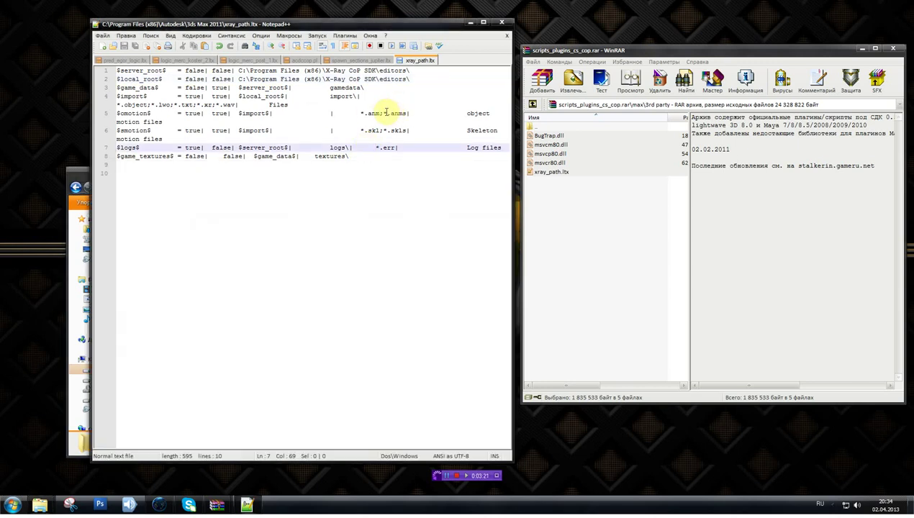
left_click_drag(353, 96, 330, 96)
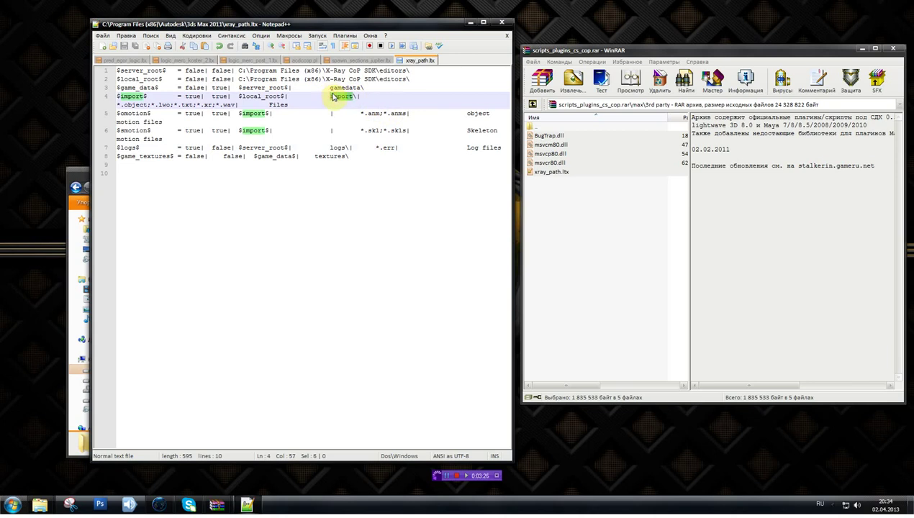
key("ctrl+v")
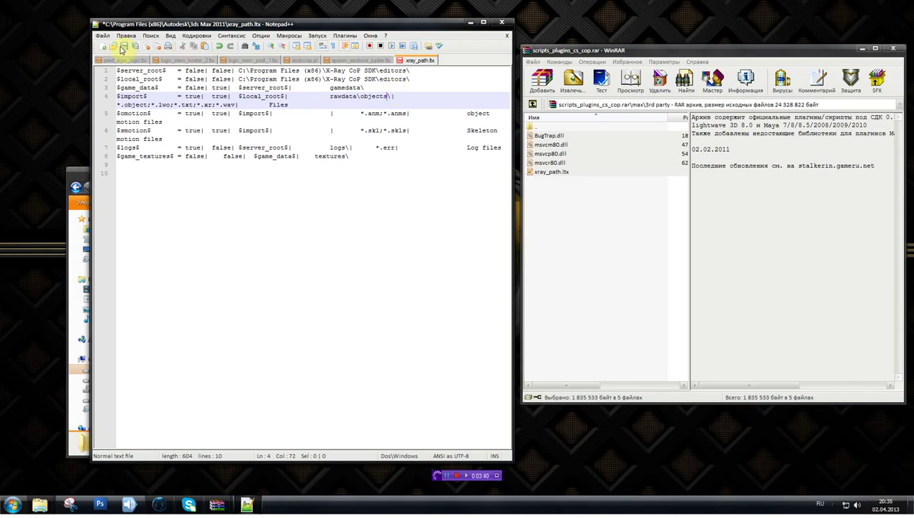
left_click(127, 46)
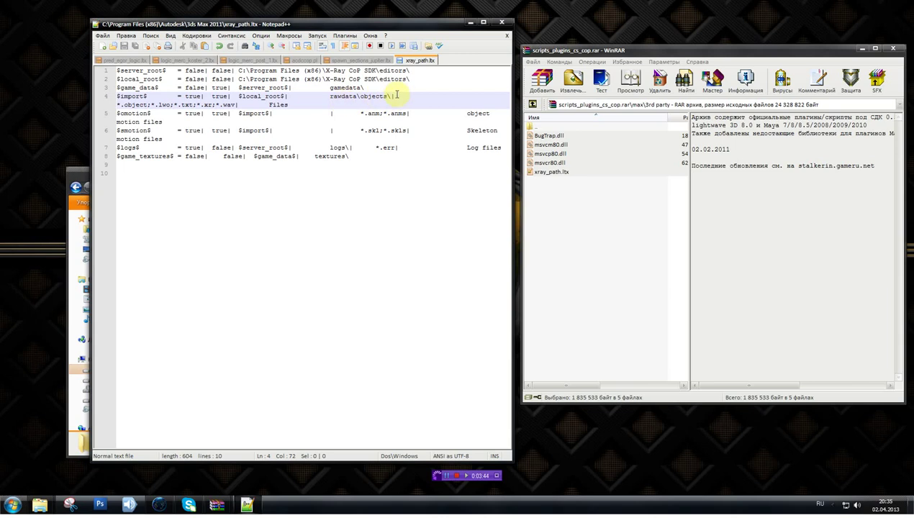
left_click(499, 26)
Bring up the xray_object_import_v03.zip archive from the taskbar
left_click_drag(302, 176, 306, 170)
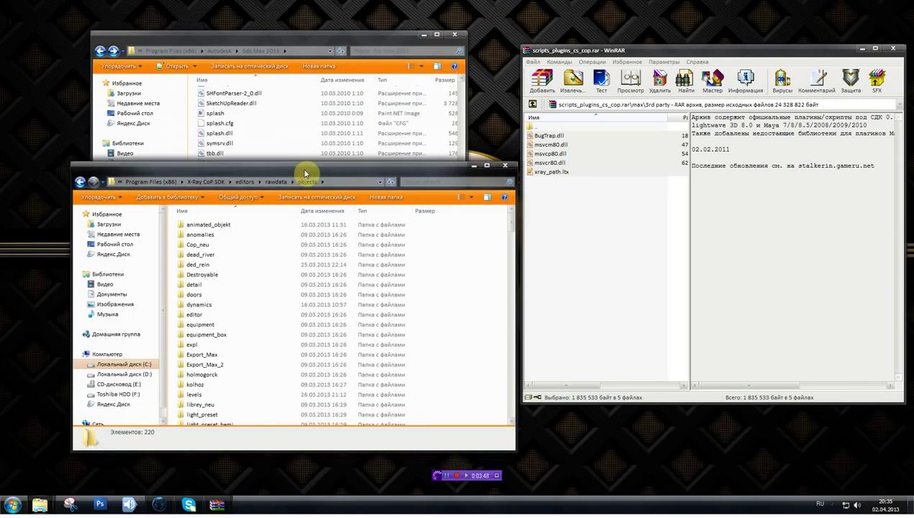
left_click(265, 323)
scroll(273, 328, "down", 3)
scroll(273, 328, "down", 4)
scroll(259, 326, "down", 5)
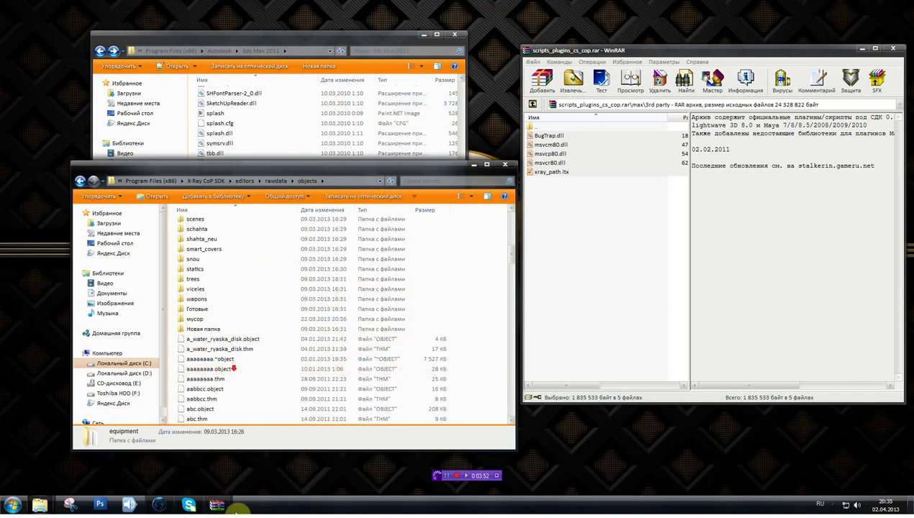
mouse_move(216, 505)
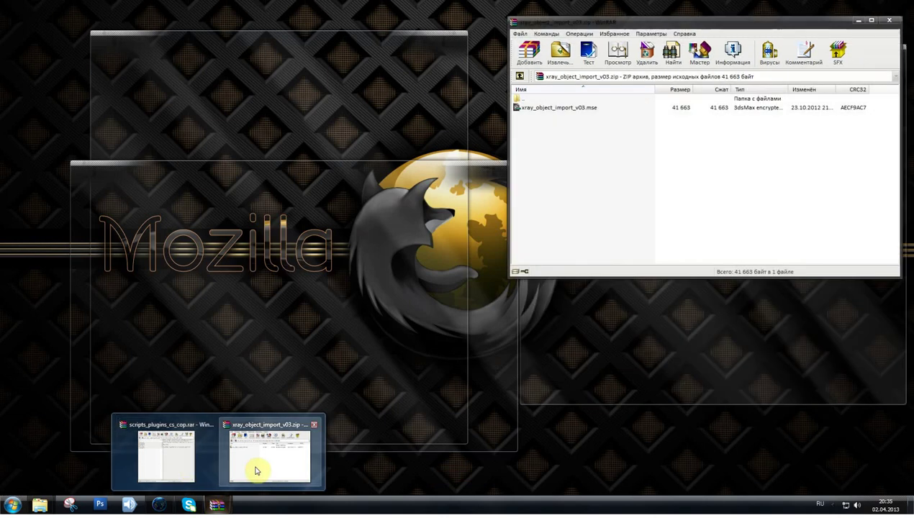
left_click(253, 465)
Hide the browser, select xray_object_import_v03.mse in WinRAR, and minimize the objects folder window
left_click(155, 503)
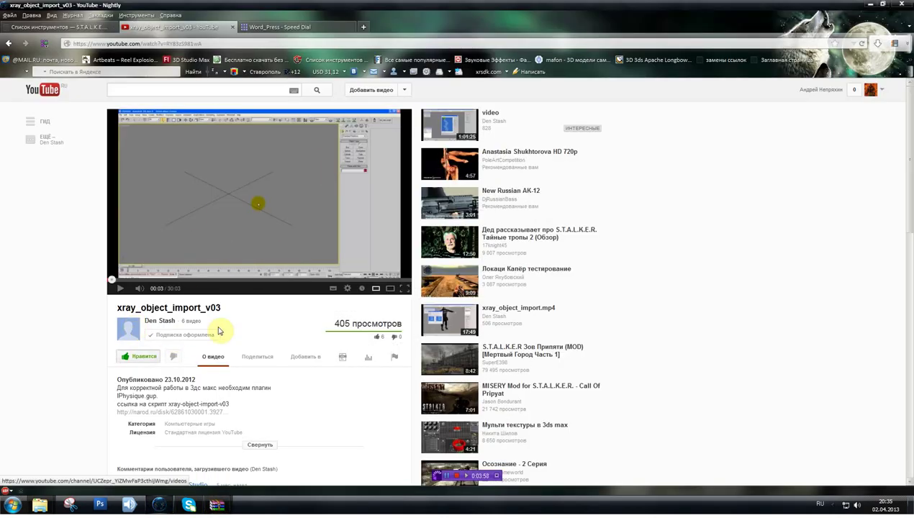
left_click(871, 4)
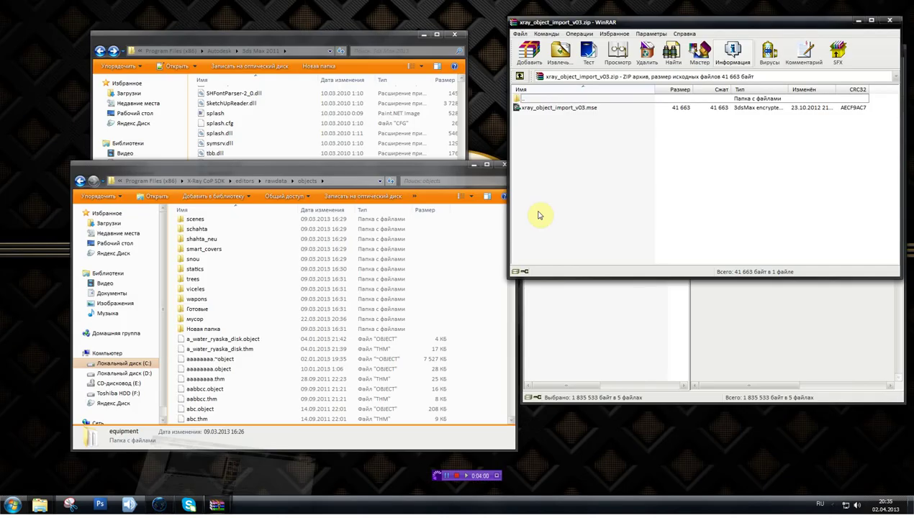
left_click(587, 108)
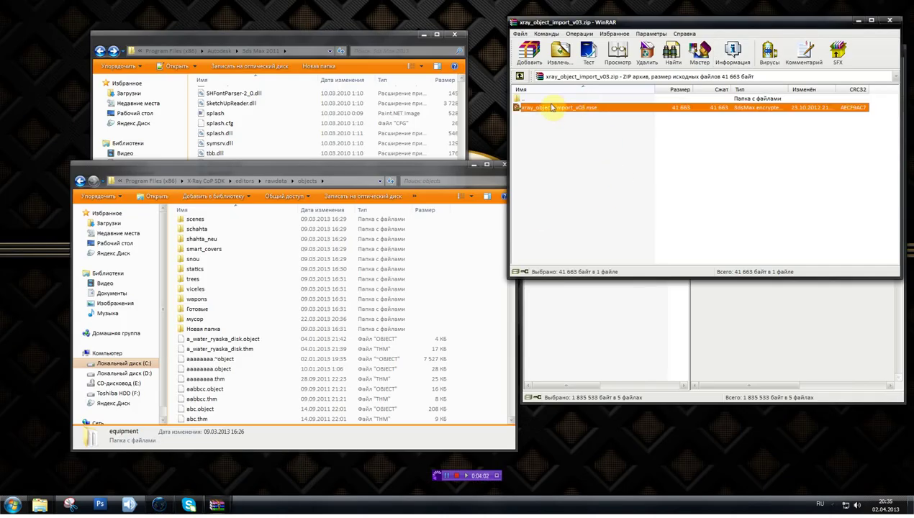
left_click_drag(317, 167, 284, 128)
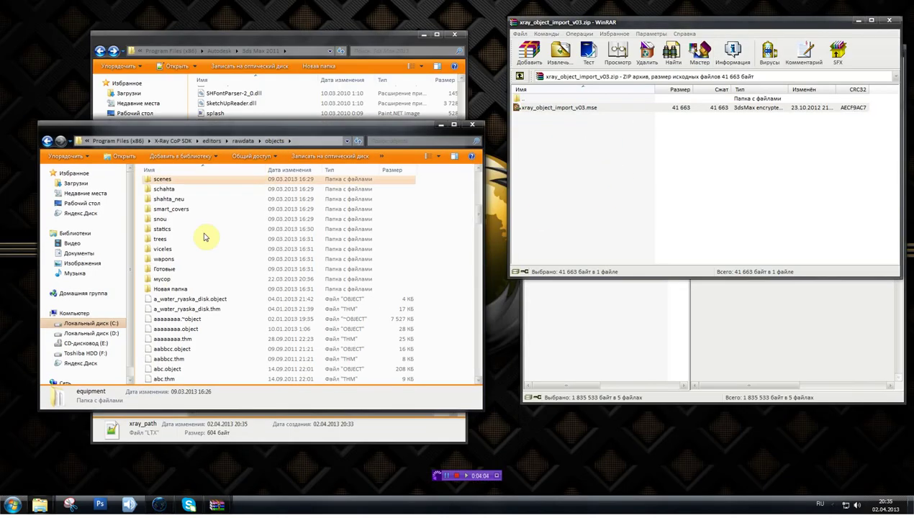
scroll(185, 242, "up", 4)
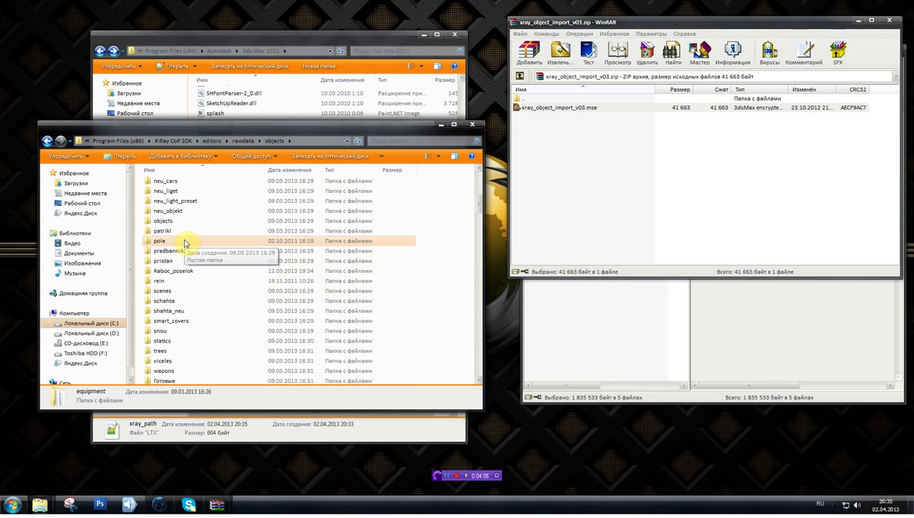
left_click(441, 125)
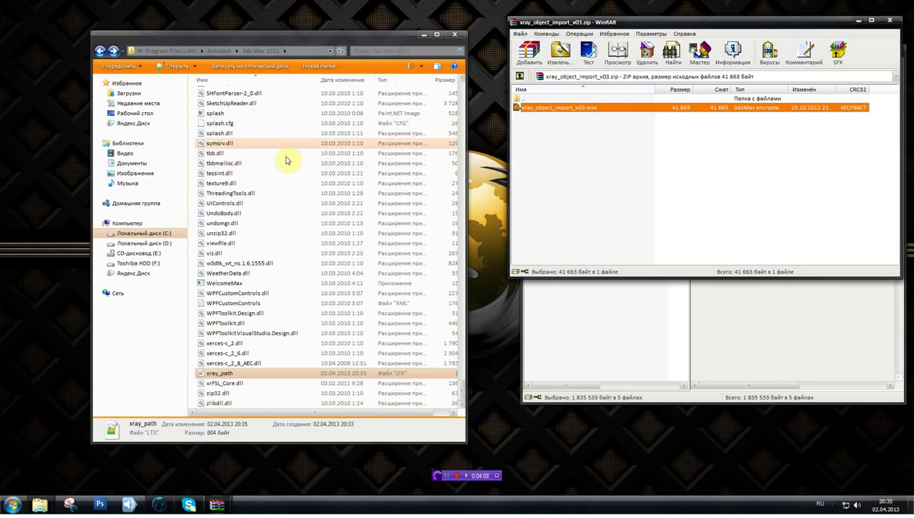
Extract xray_object_import_v03.mse into the 3ds Max Scripts folder, replacing the old copy
left_click_drag(460, 352, 461, 90)
double_click(215, 363)
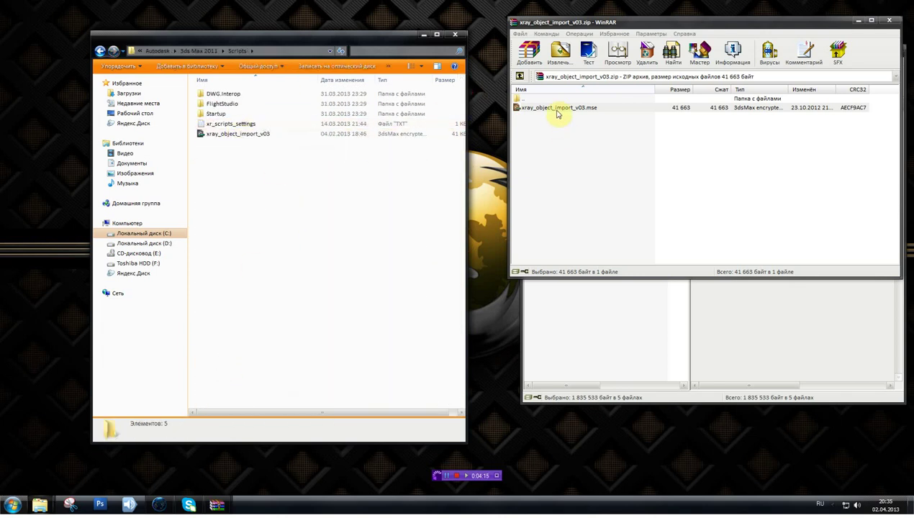
left_click_drag(554, 107, 259, 176)
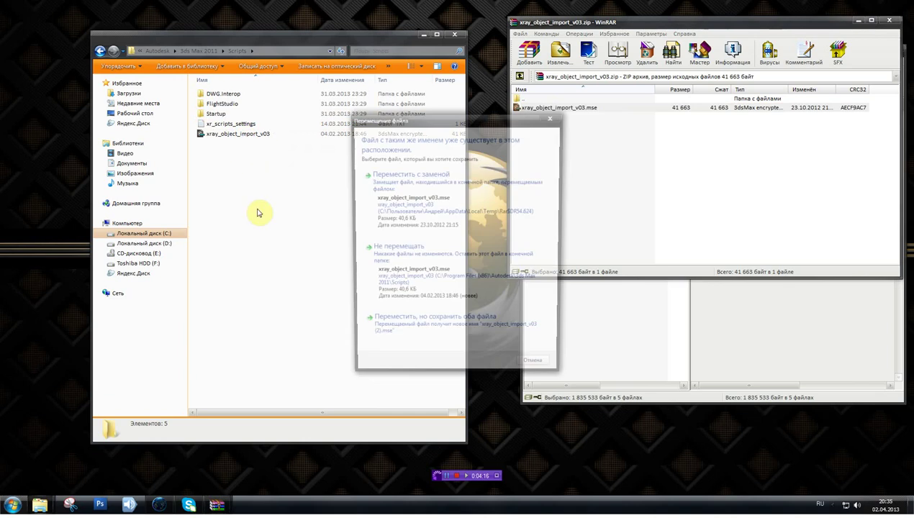
left_click(407, 212)
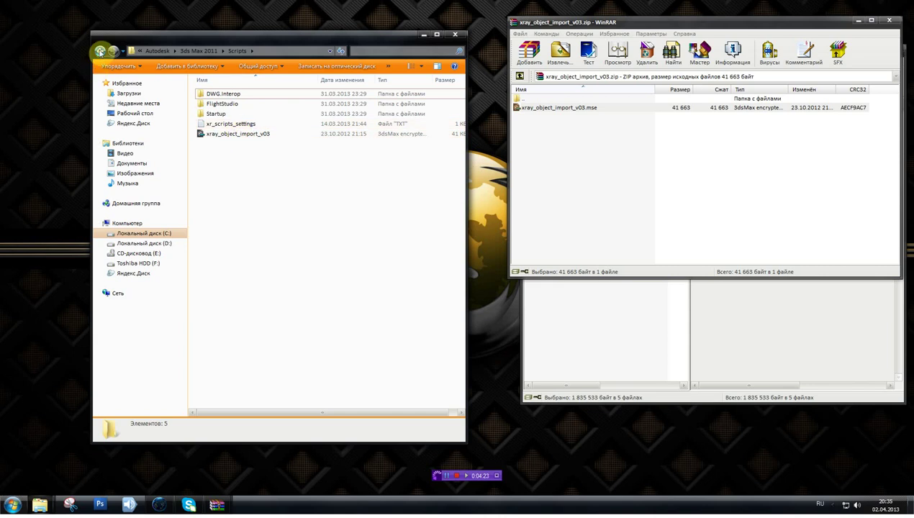
Launch 3dsmax.exe from the 3ds Max 2011 folder
left_click(100, 50)
scroll(251, 277, "down", 5)
scroll(249, 272, "down", 4)
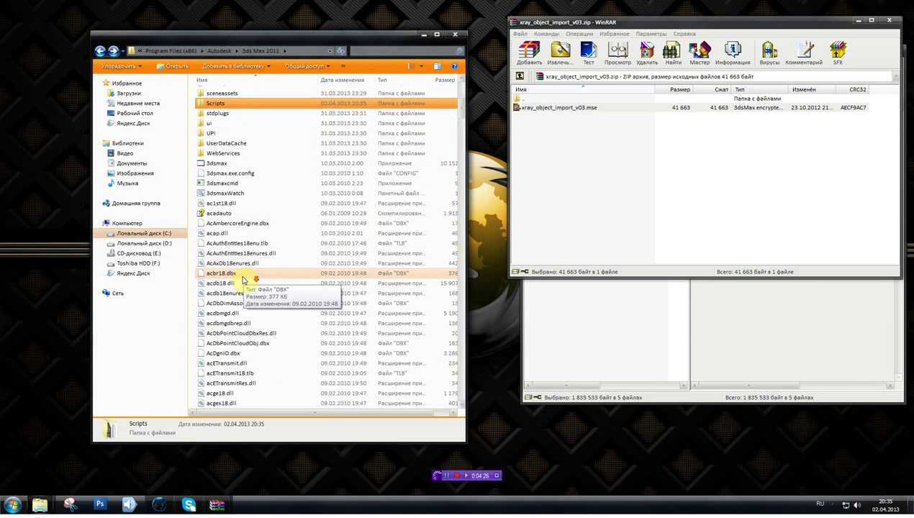
double_click(224, 165)
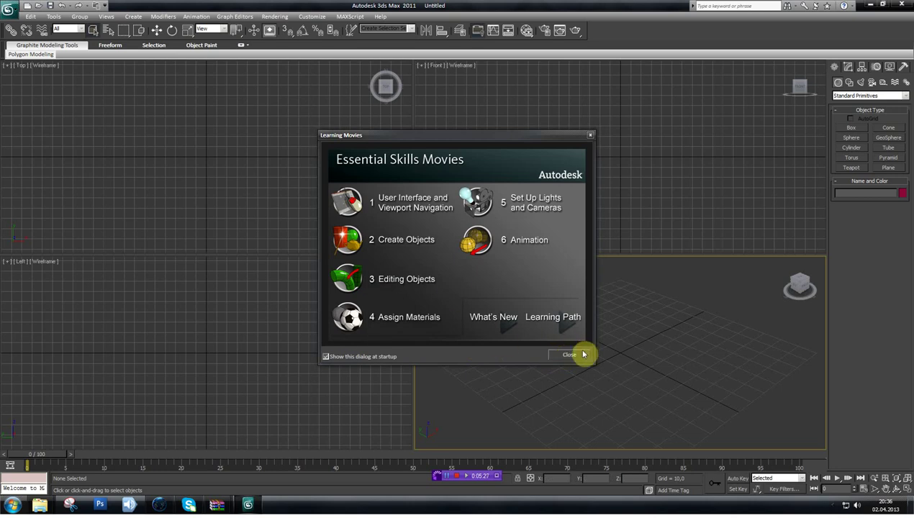
Turn off 'Show this dialog at startup' and close the Essential Skills Movies dialog
left_click(361, 357)
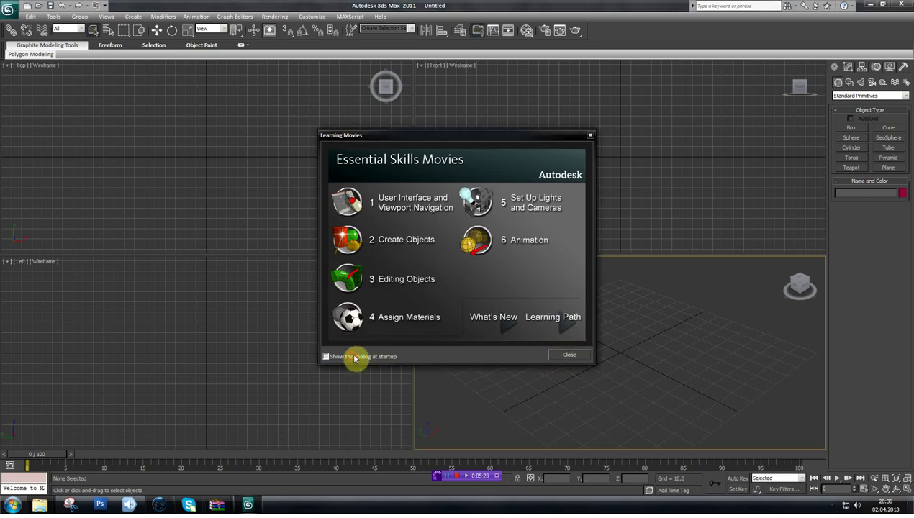
left_click(567, 355)
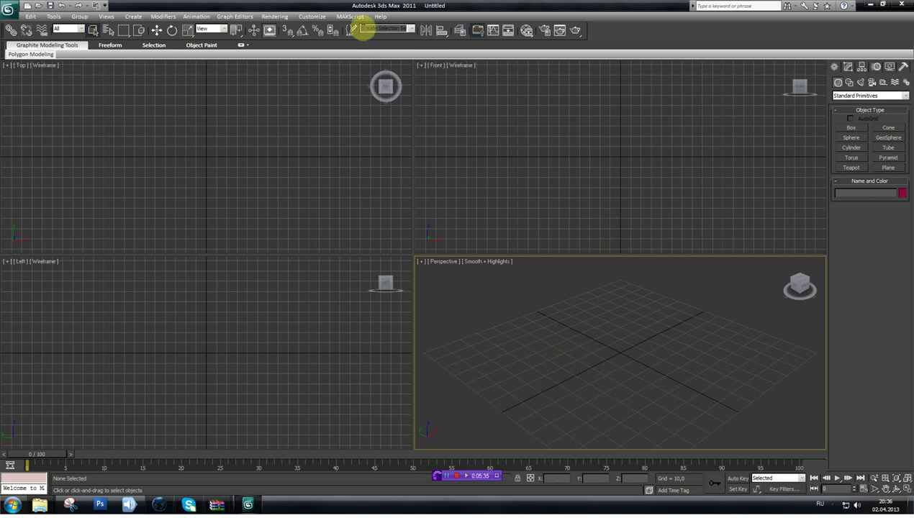
Set the ame-light UI scheme in the Custom UI and Defaults Switcher
left_click(317, 17)
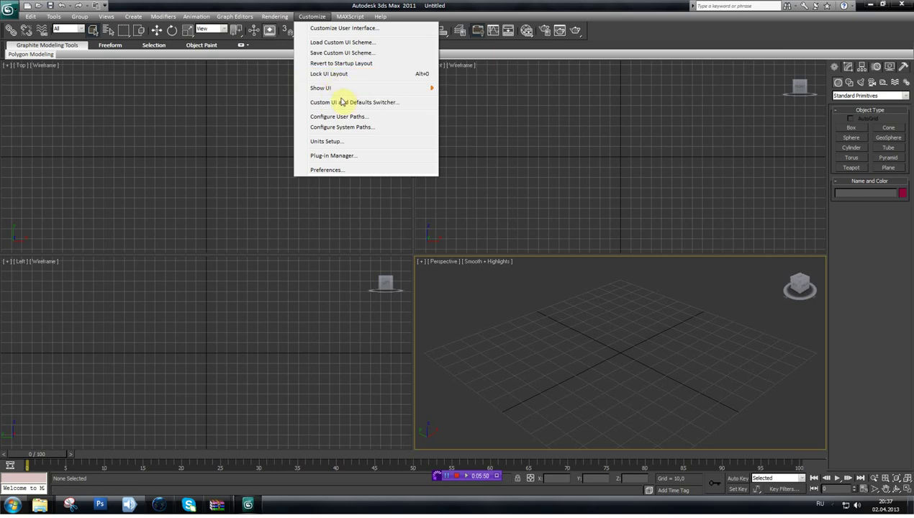
left_click(342, 104)
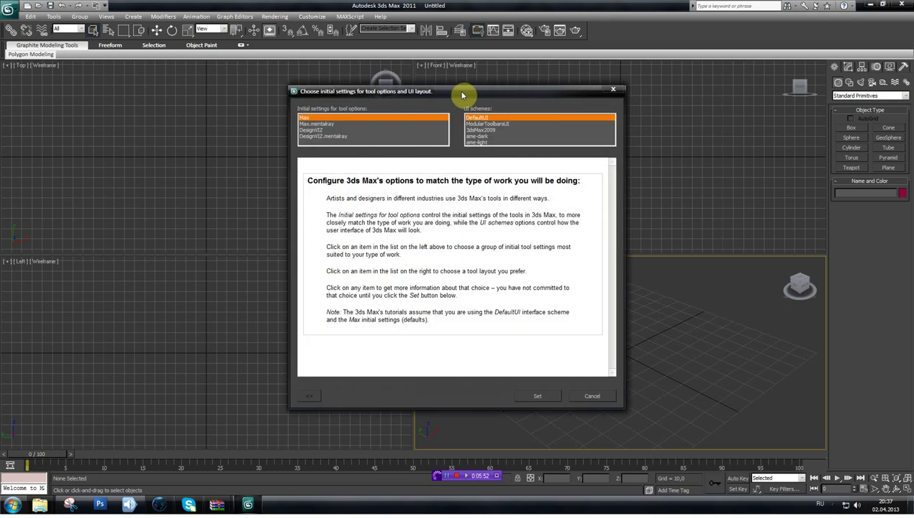
left_click_drag(460, 92, 376, 88)
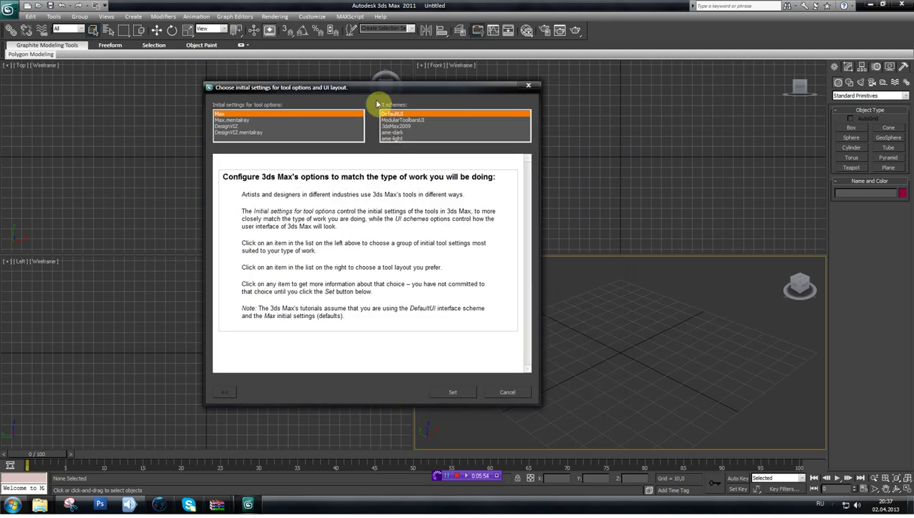
left_click(390, 138)
left_click(452, 392)
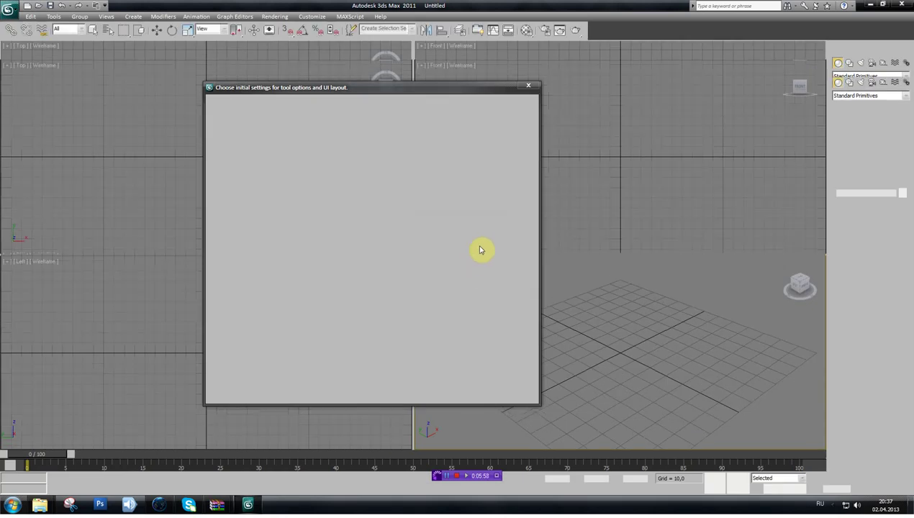
left_click(536, 281)
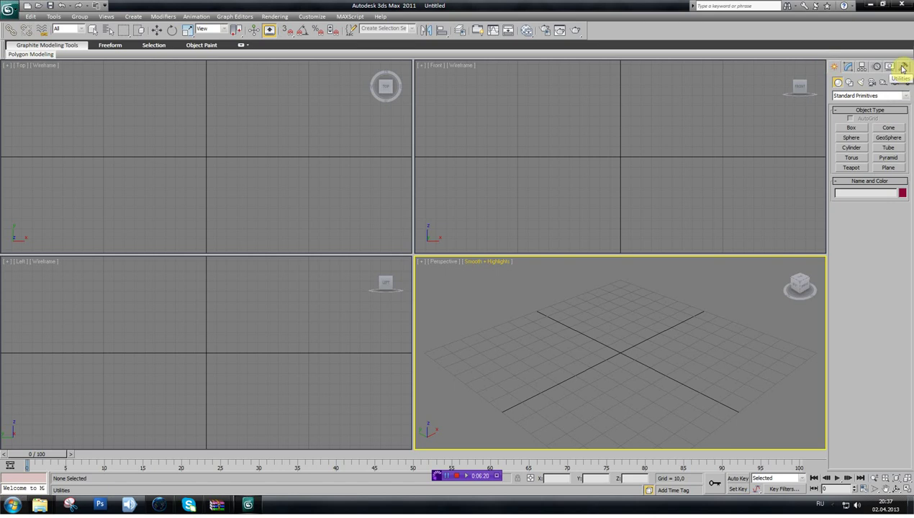
Bring up the Utilities panel's Configure Button Sets dialog
left_click(904, 68)
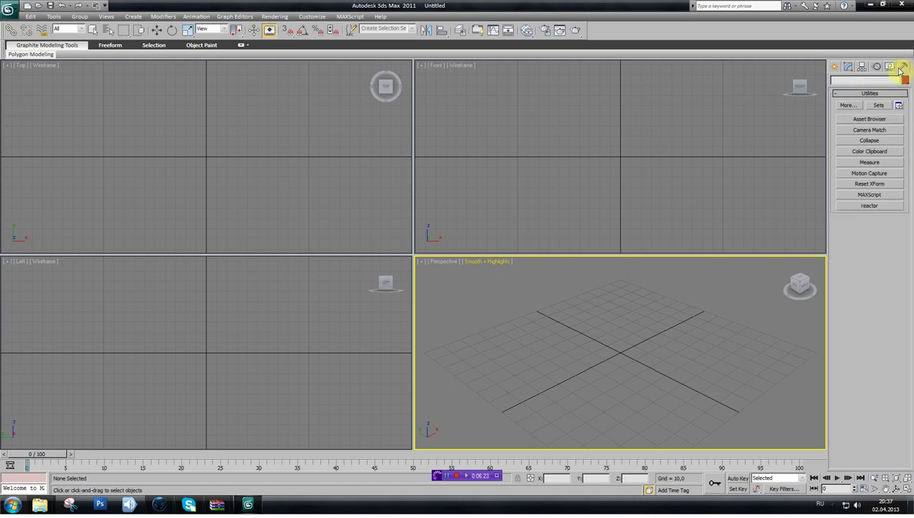
left_click(897, 108)
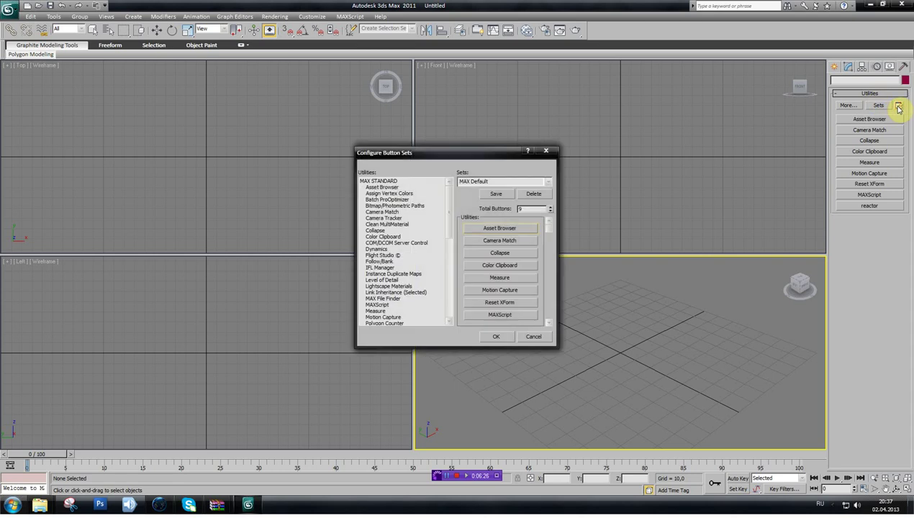
left_click_drag(475, 153, 444, 81)
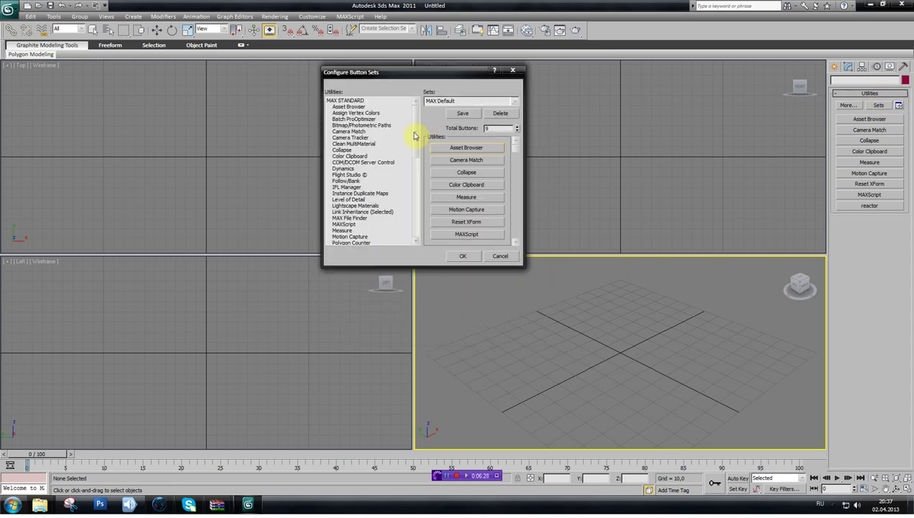
left_click_drag(416, 138, 414, 223)
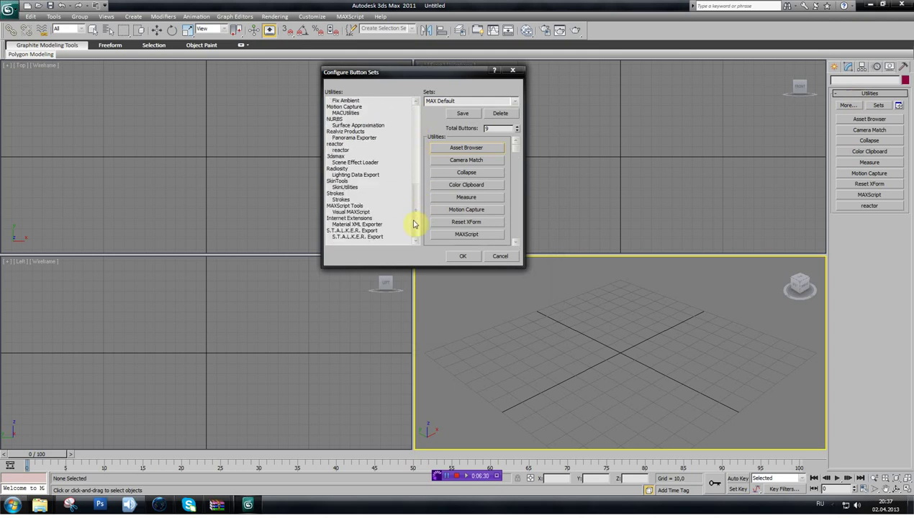
left_click_drag(338, 235, 514, 151)
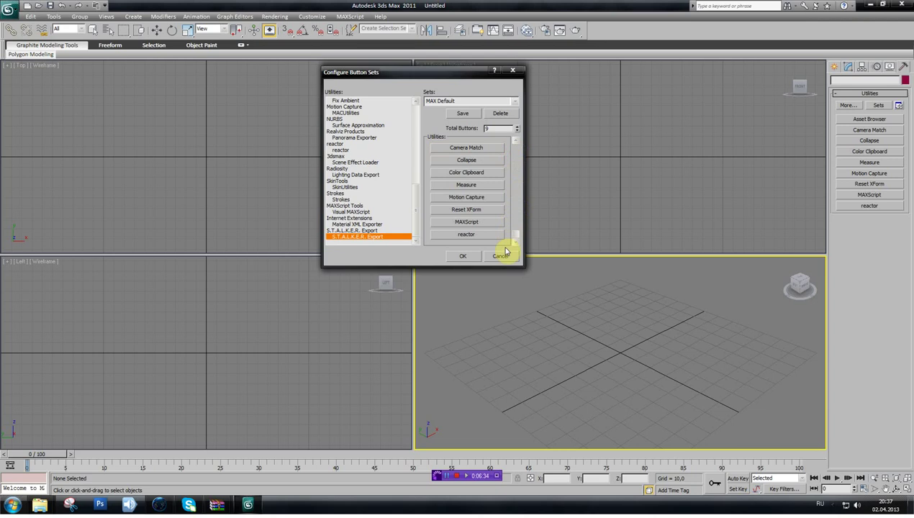
Set Total Buttons to 10, put S.T.A.L.K.E.R. Export in the new slot, and open it
double_click(487, 128)
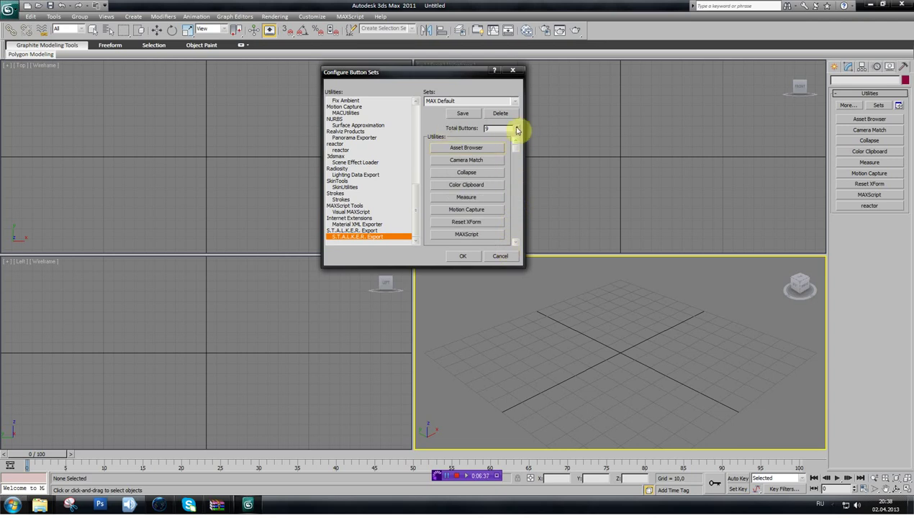
left_click(516, 128)
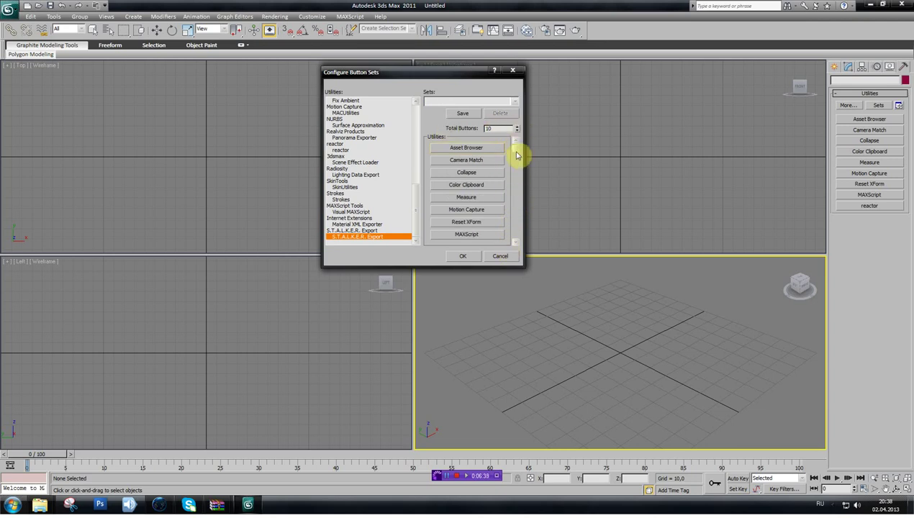
left_click_drag(514, 148, 507, 242)
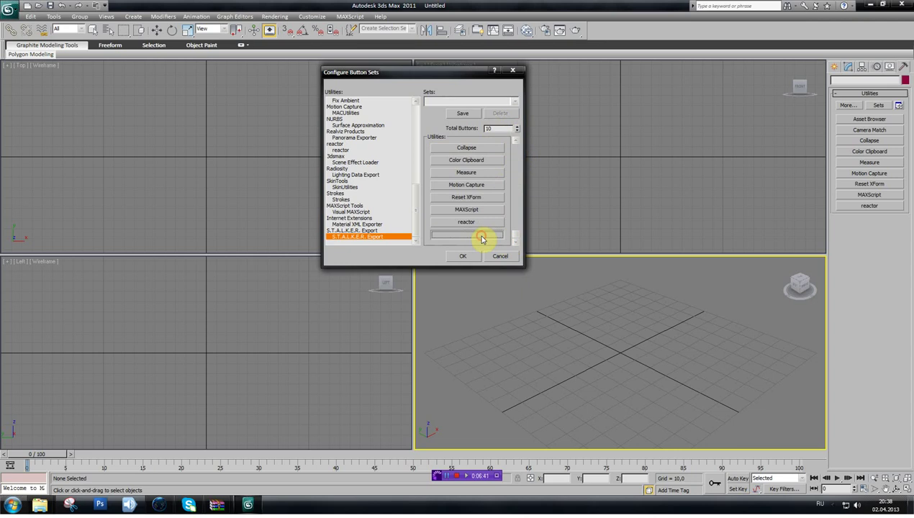
left_click_drag(374, 238, 449, 241)
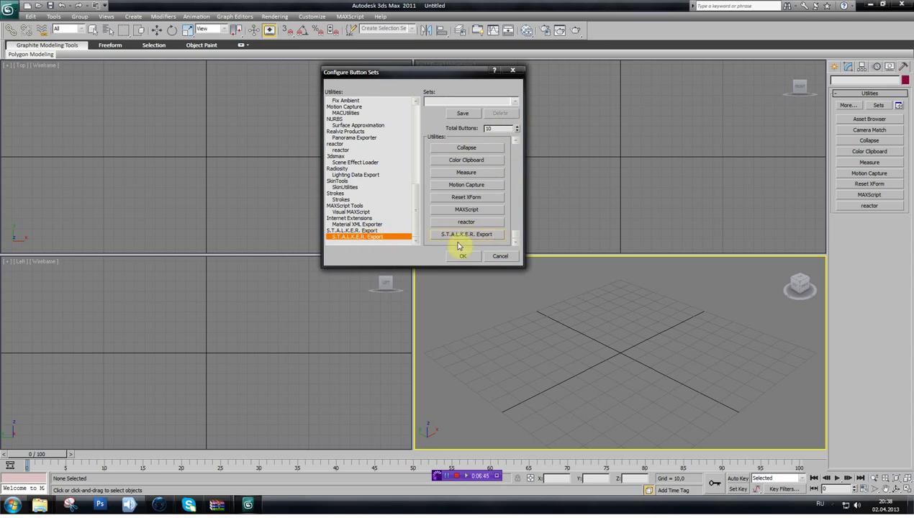
left_click(462, 257)
left_click(872, 216)
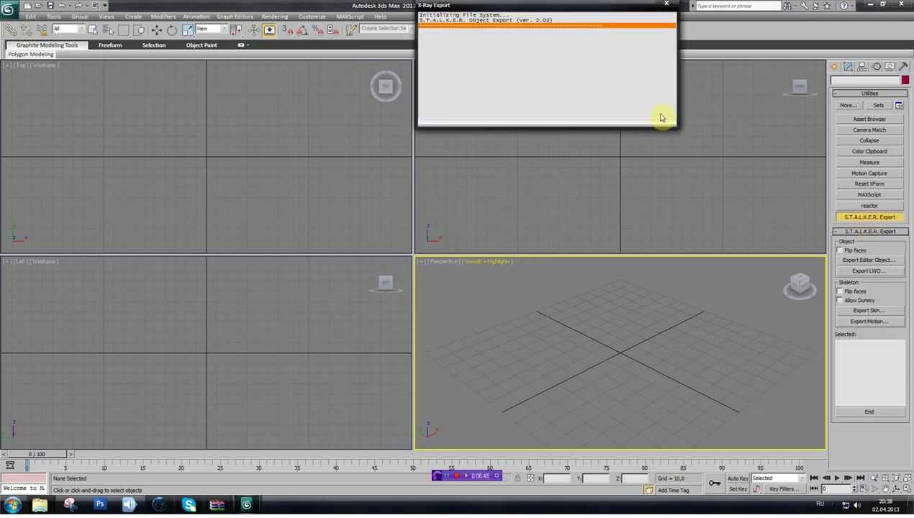
Close the X-Ray Export log window and turn off Flip faces for object export
left_click_drag(587, 16, 603, 42)
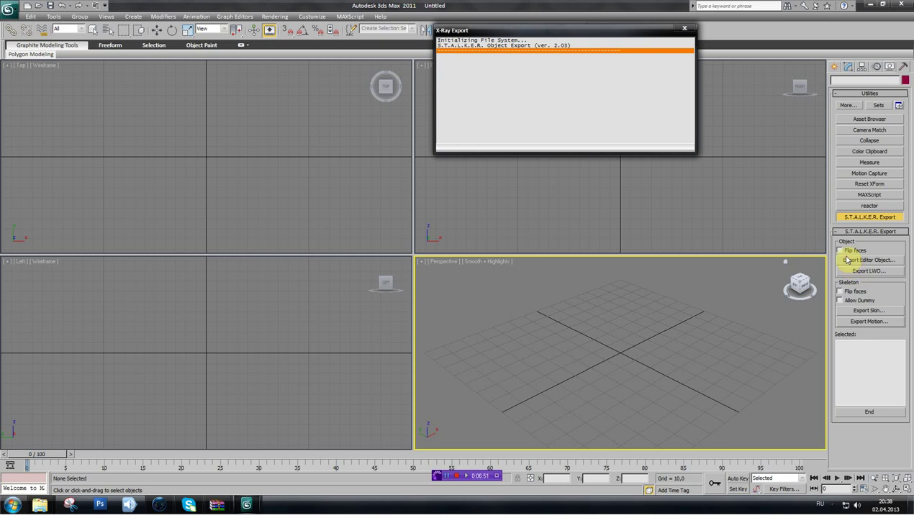
left_click(868, 252)
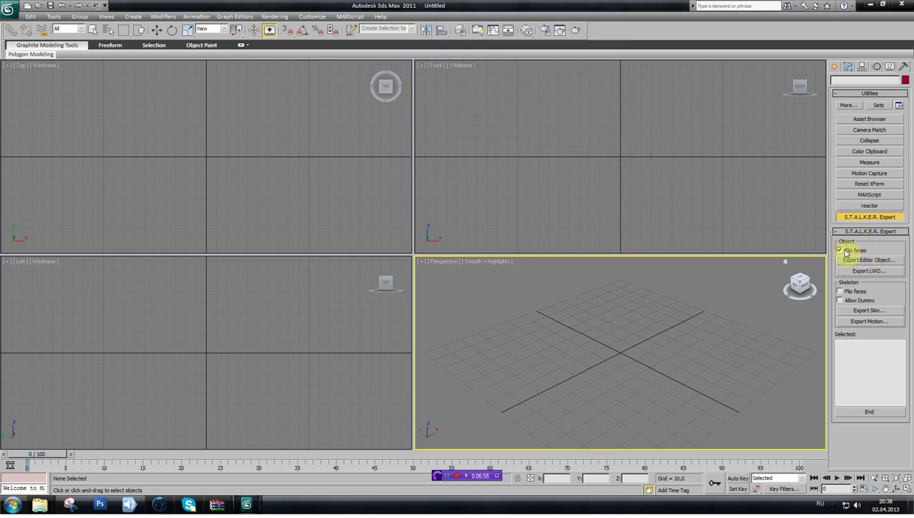
left_click(845, 251)
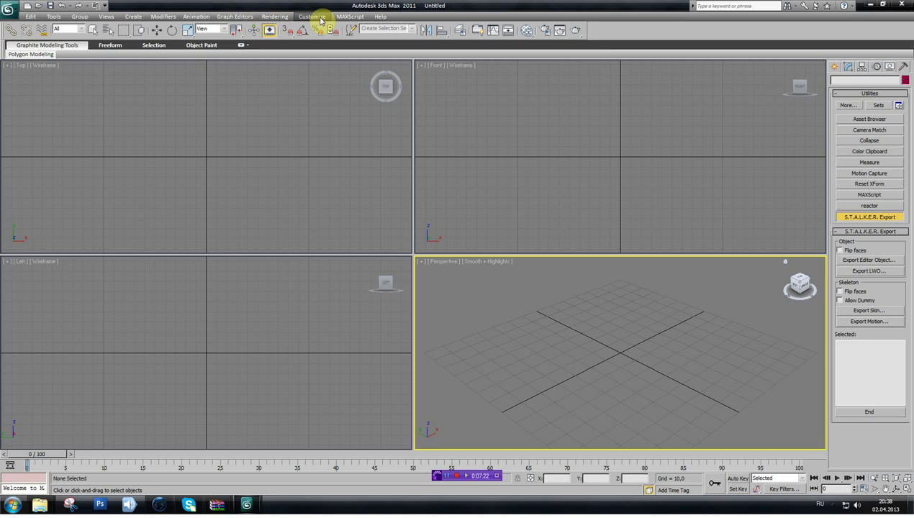
Open Configure User Paths from Customize and enlarge the dialog to show all entries
left_click(318, 19)
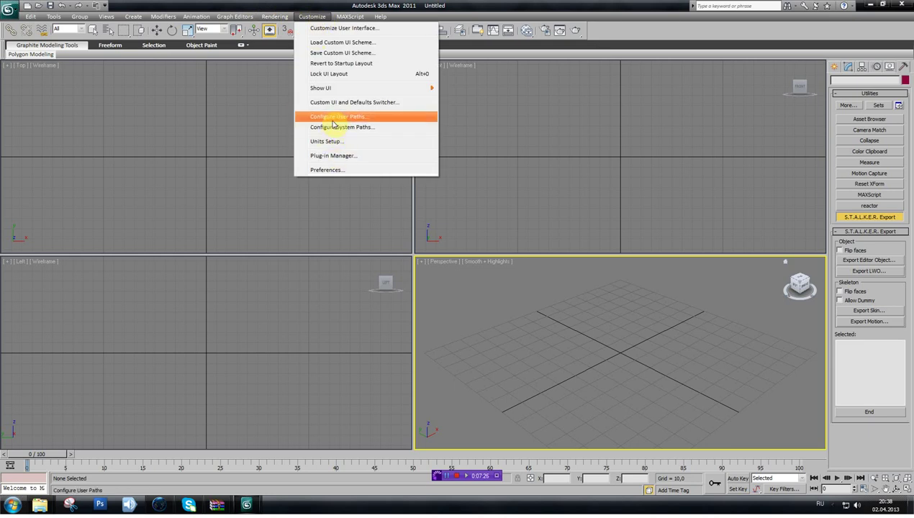
left_click(335, 120)
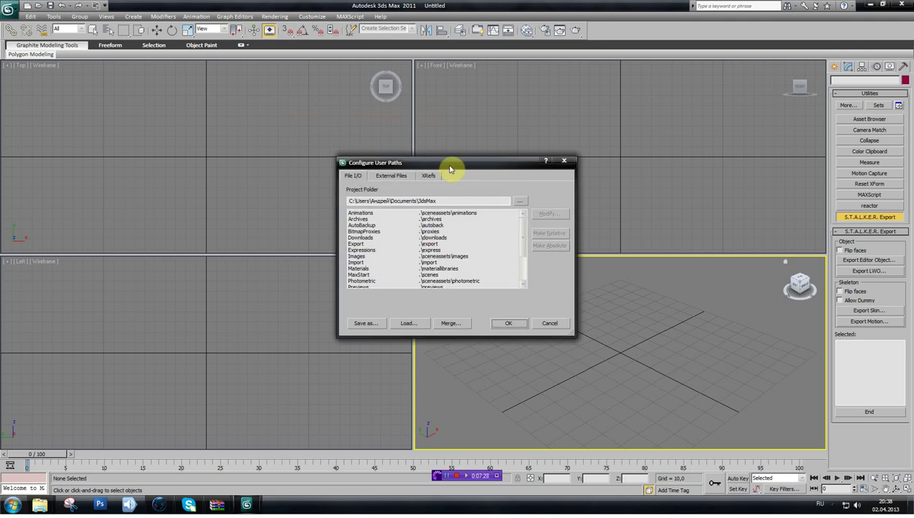
left_click_drag(448, 167, 392, 132)
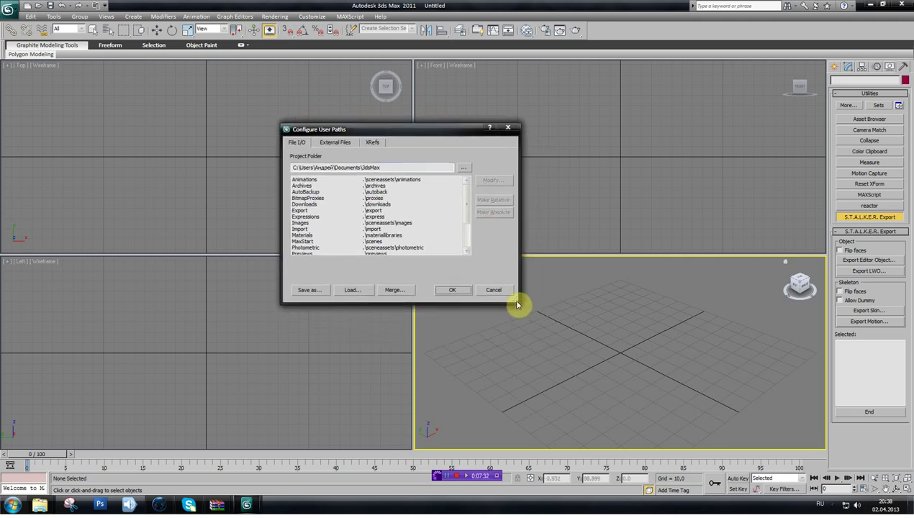
mouse_move(515, 299)
left_mouse_down()
mouse_move(546, 341)
mouse_move(547, 351)
mouse_move(491, 357)
mouse_move(517, 365)
left_mouse_up()
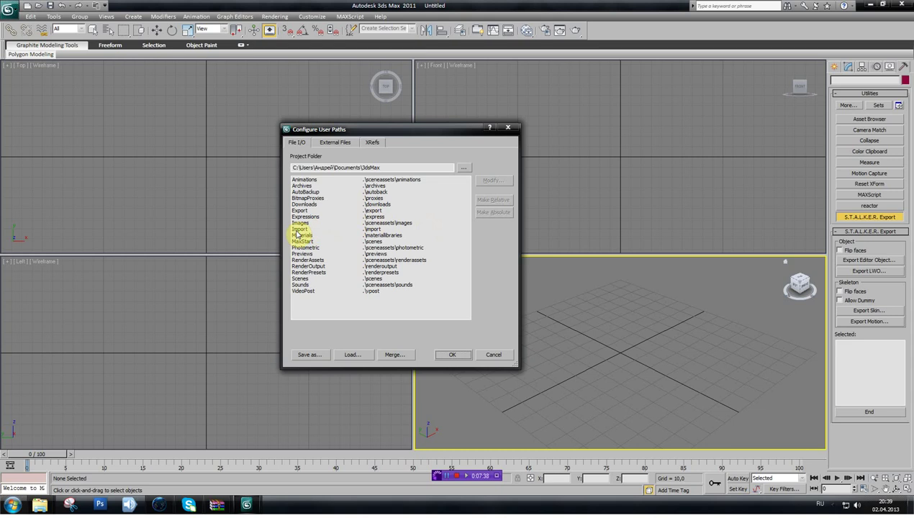
Point the Images path to X-Ray CoP SDK\editors\gamedata\textures
left_click(299, 224)
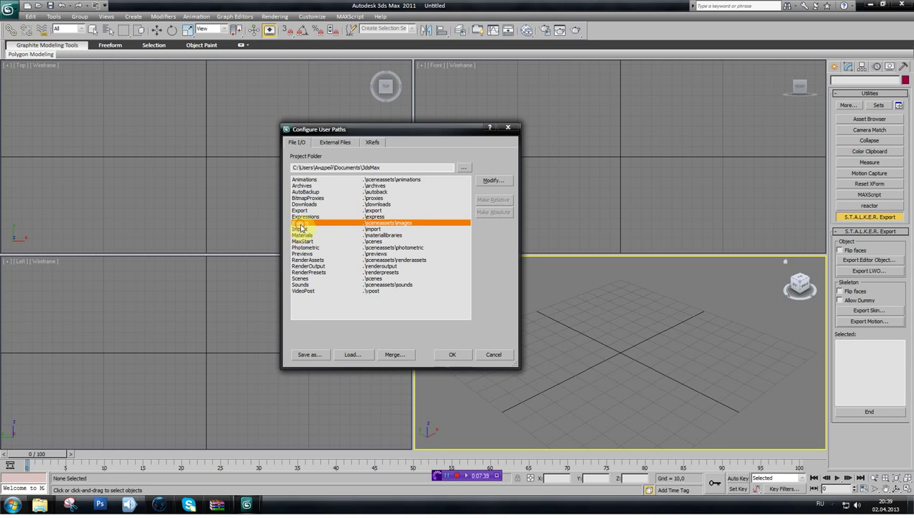
left_click(491, 182)
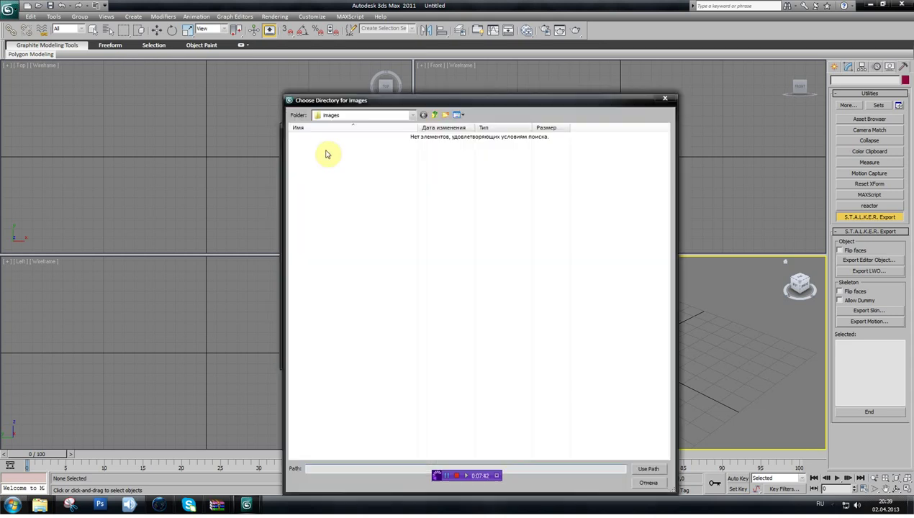
left_click(415, 117)
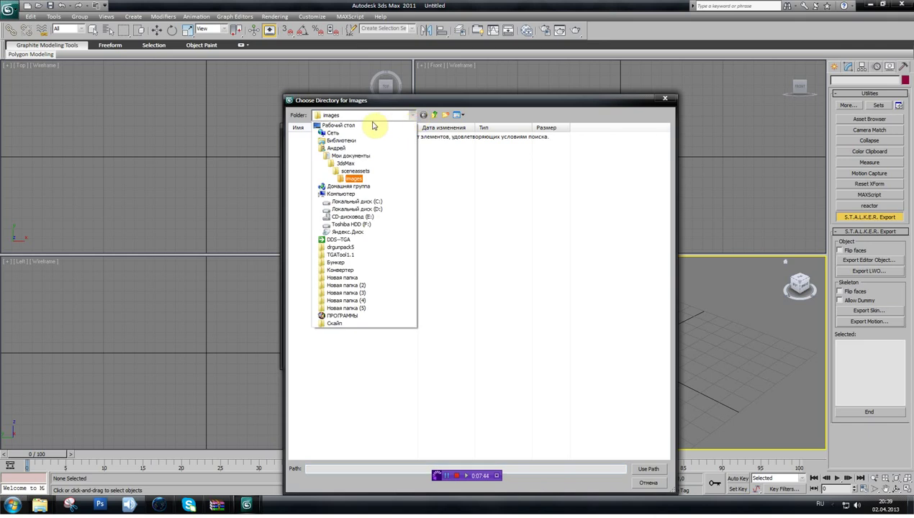
left_click(349, 123)
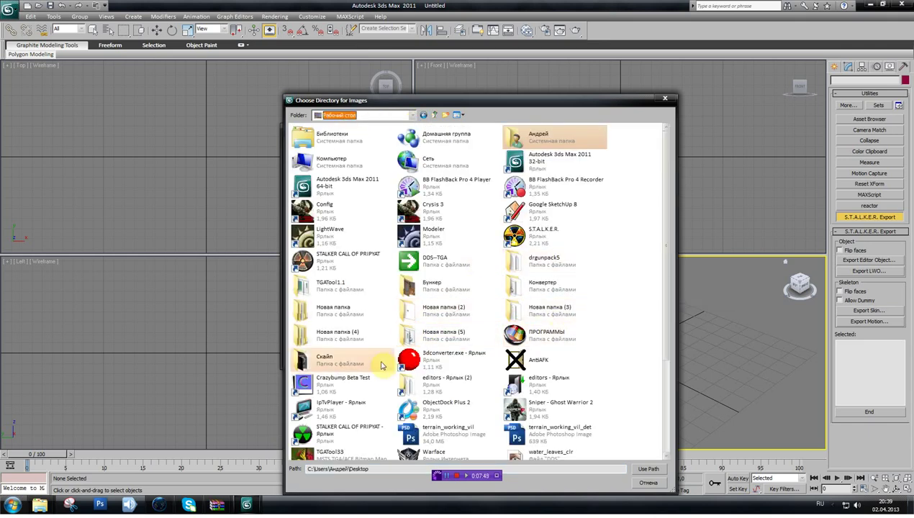
double_click(507, 380)
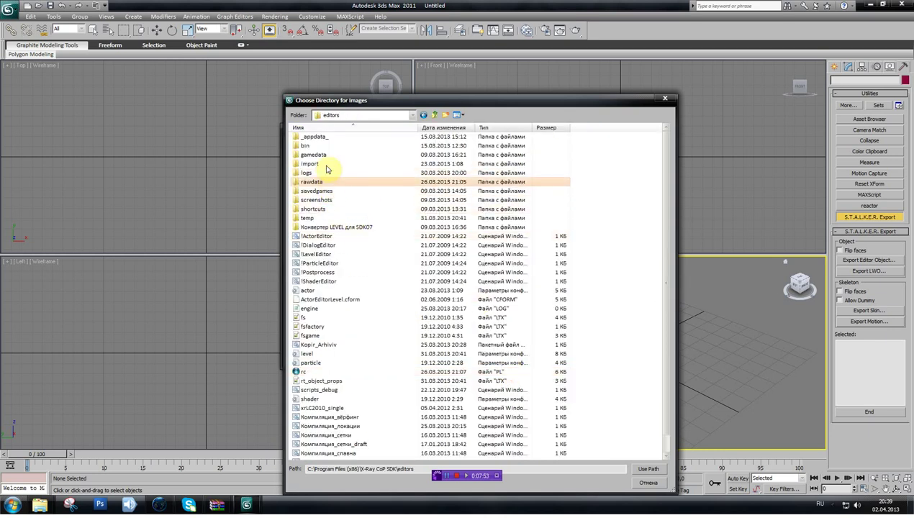
double_click(322, 155)
double_click(314, 218)
left_click_drag(667, 176, 656, 184)
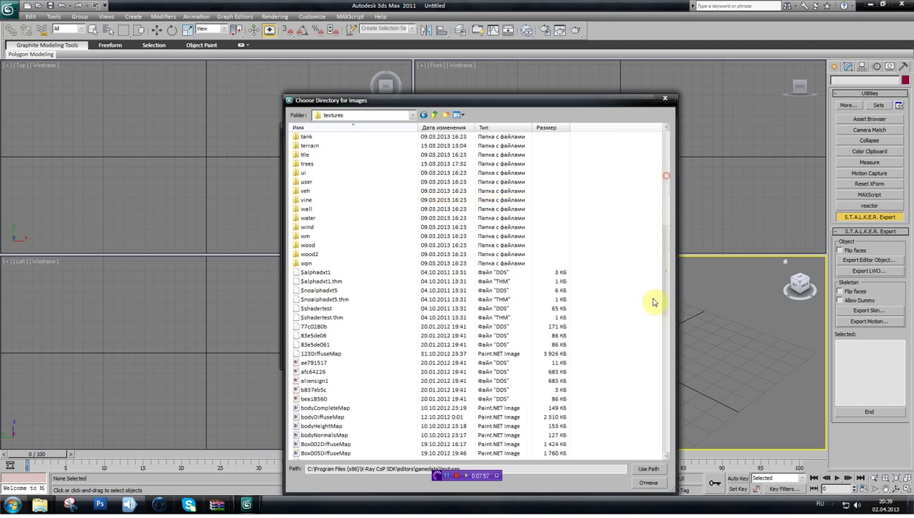
scroll(657, 183, "up", 1)
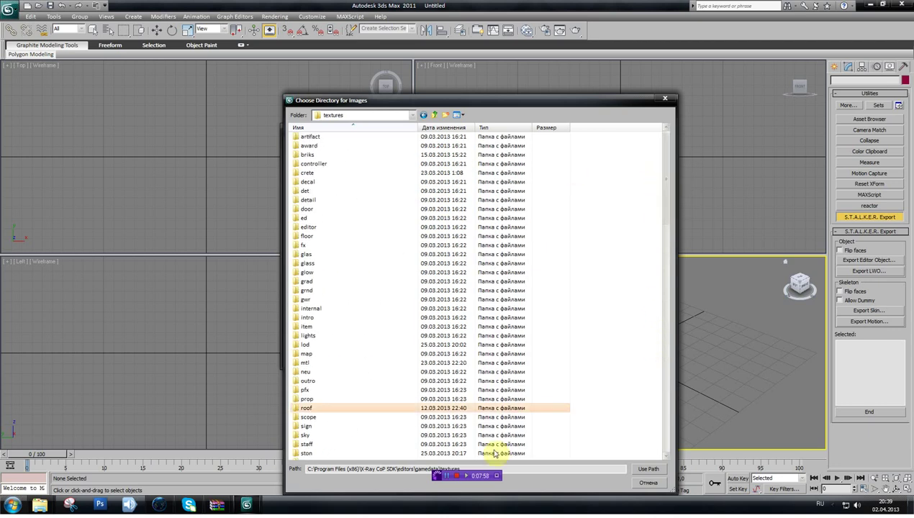
left_click(657, 469)
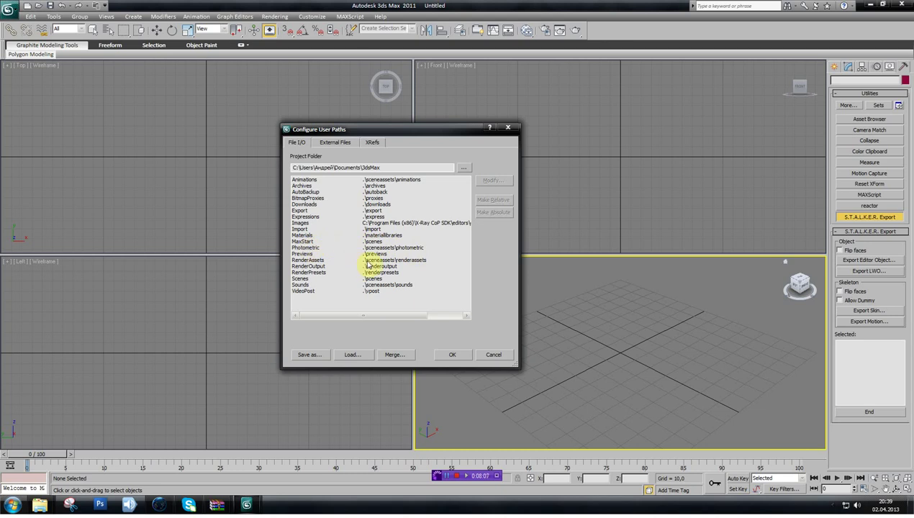
Set the Scenes user path to D:\3дМакс\scenes
left_click(386, 280)
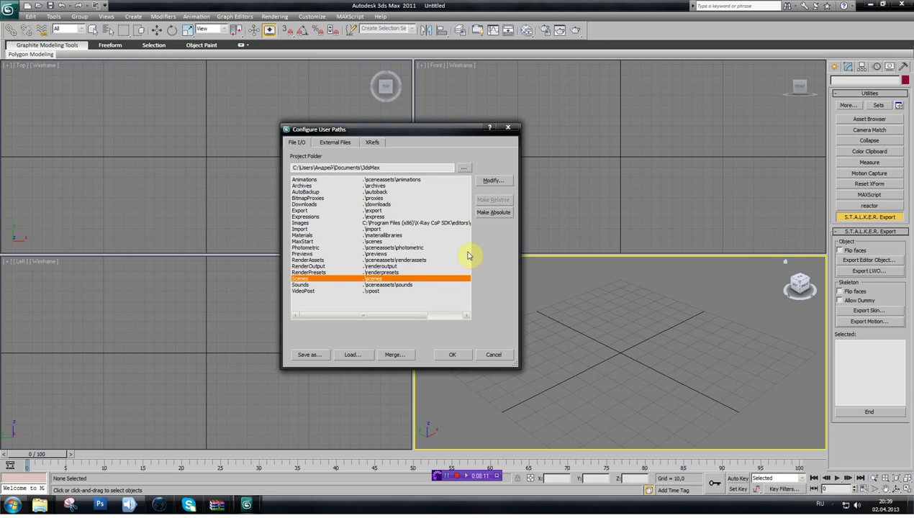
left_click(488, 182)
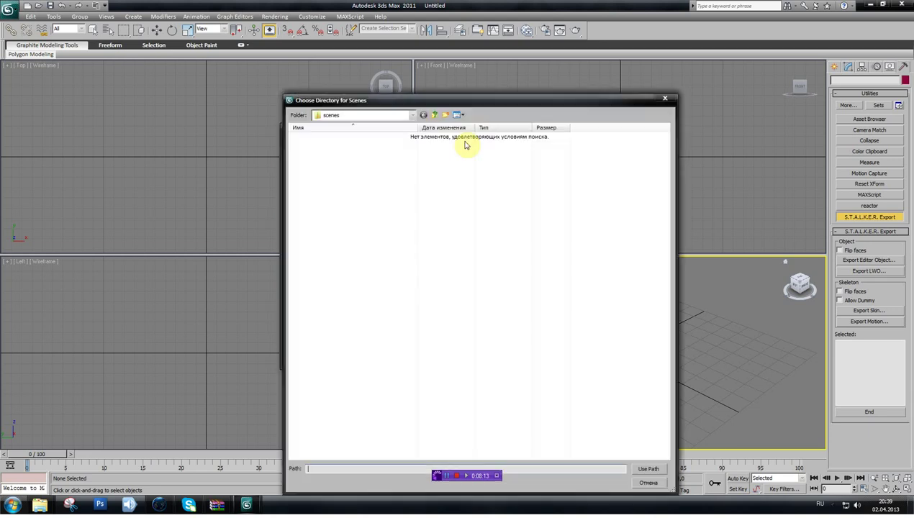
left_click(415, 115)
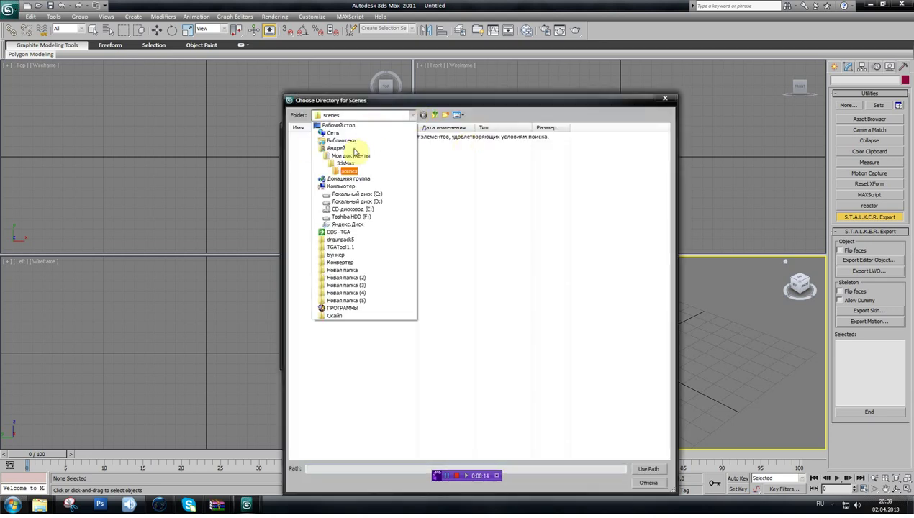
left_click(336, 202)
double_click(315, 138)
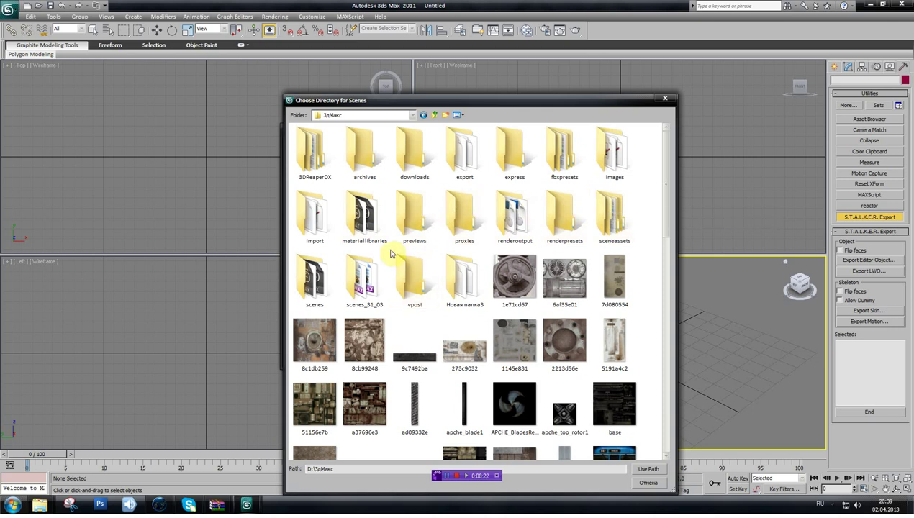
double_click(314, 279)
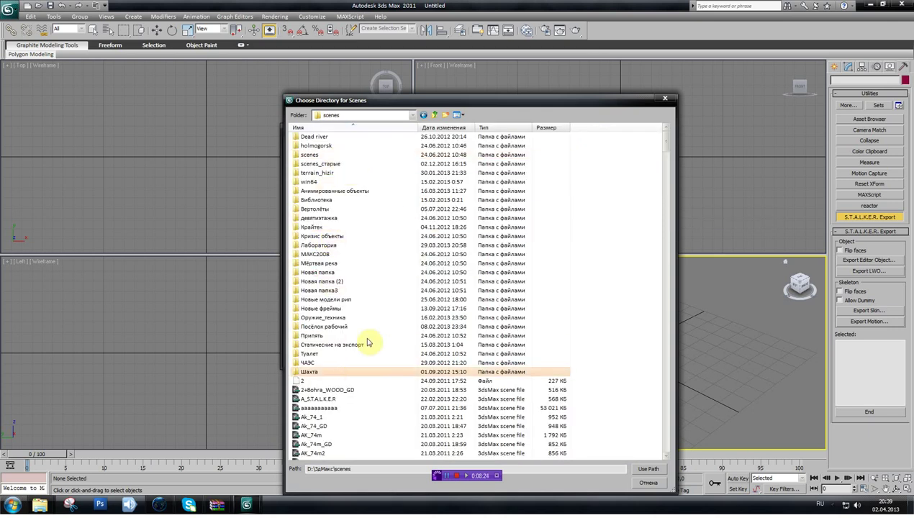
left_click(645, 469)
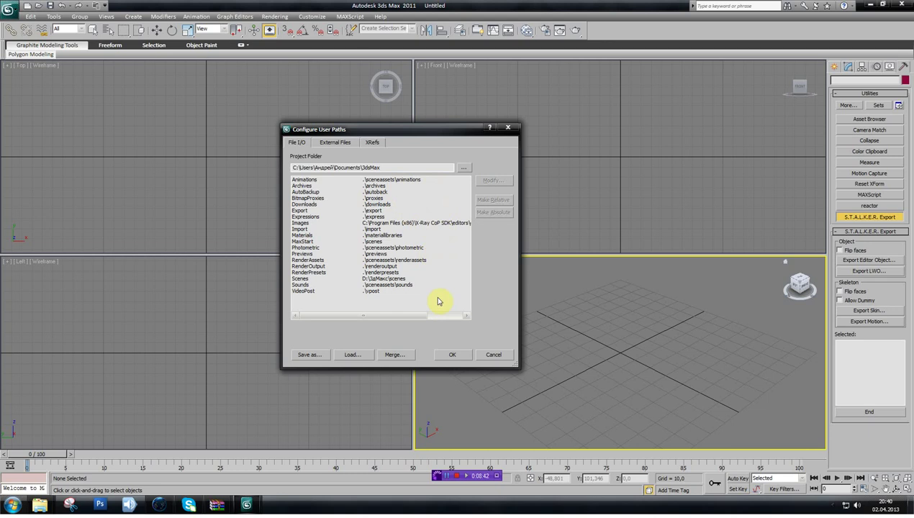
Confirm the user paths with OK, check the YouTube tutorial, and minimize the browser
left_click(454, 354)
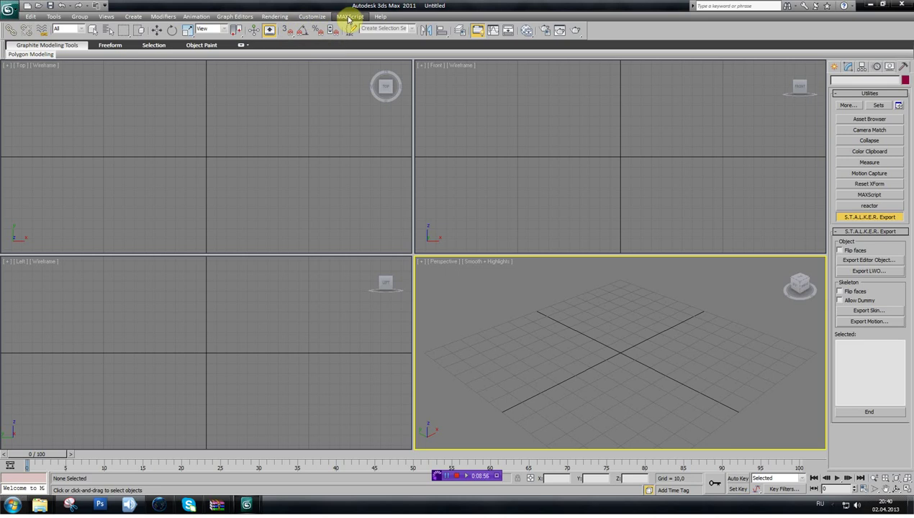
left_click(159, 504)
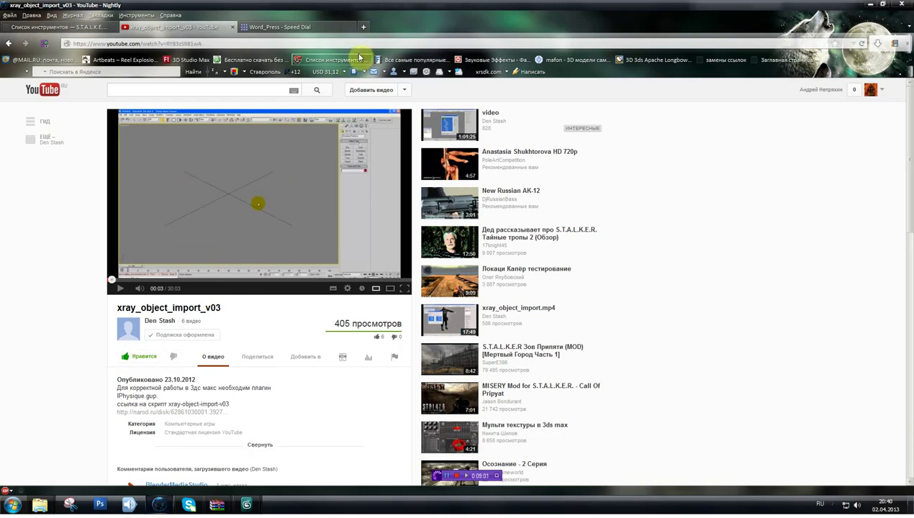
left_click(869, 4)
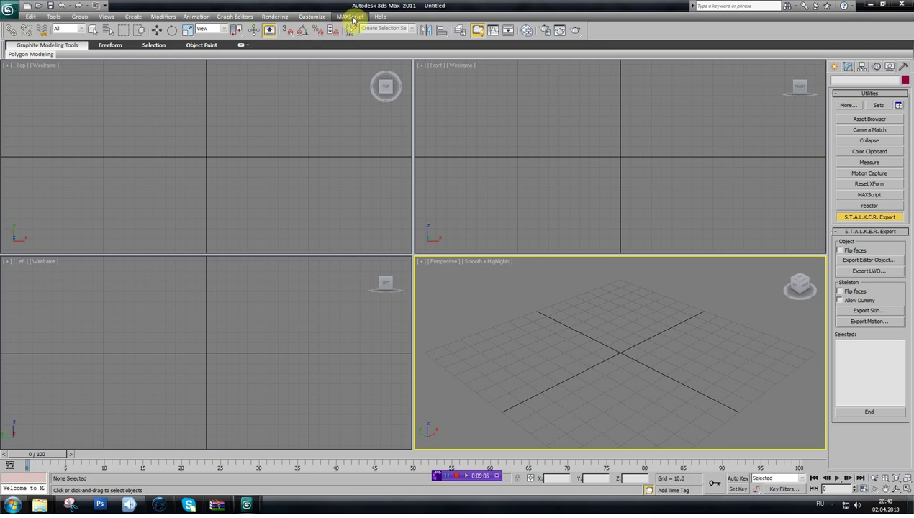
Run the xray_object_import_v03 script and centre its importer window on screen
left_click(351, 17)
left_click(354, 49)
left_click(54, 70)
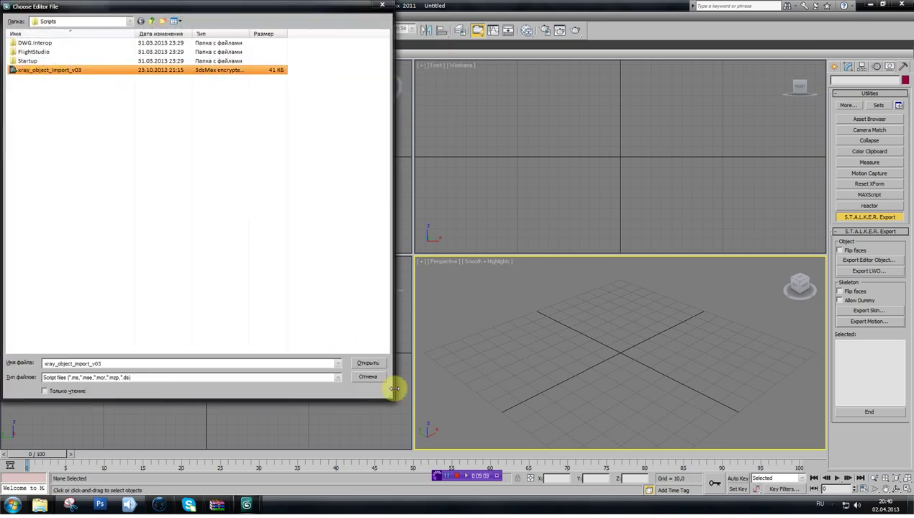
left_click(368, 362)
left_click_drag(120, 84, 256, 192)
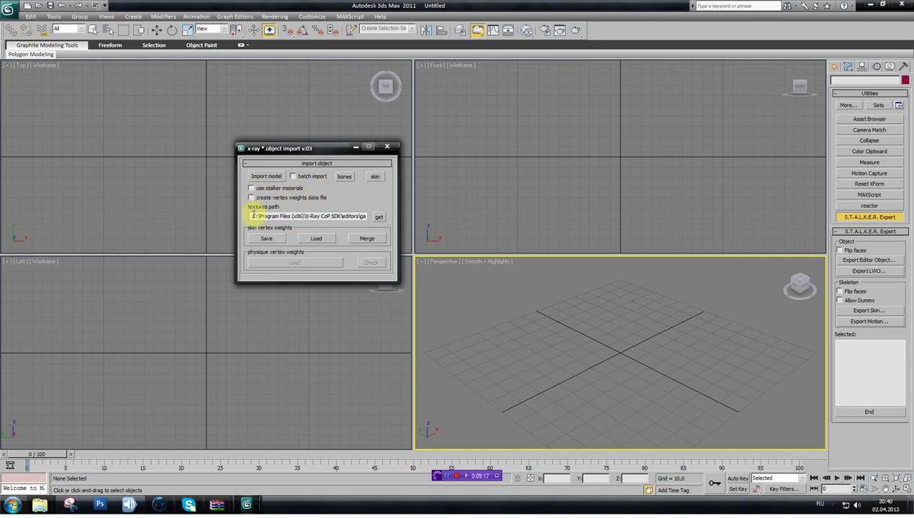
Browse the importer's textures path down to C:\Program Files (x86)\X-Ray CoP SDK
left_click(379, 216)
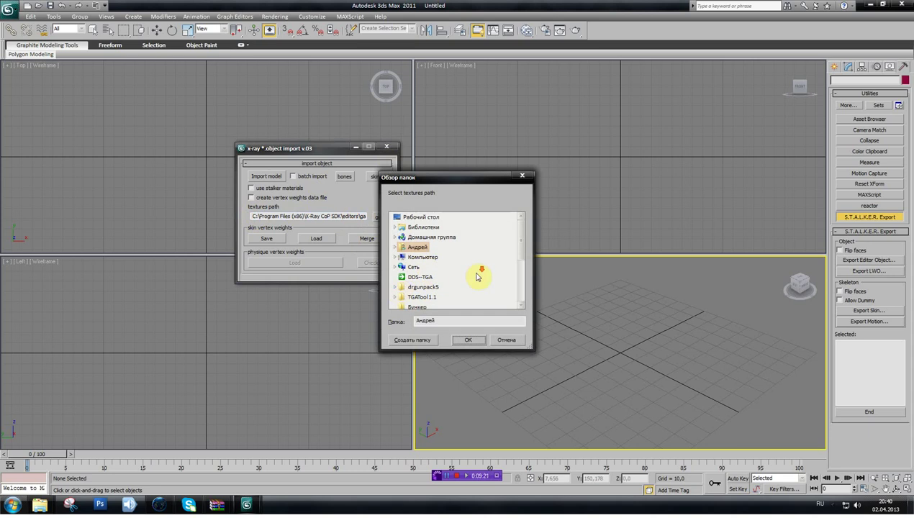
mouse_move(521, 243)
left_mouse_down()
mouse_move(522, 286)
mouse_move(531, 244)
left_mouse_up()
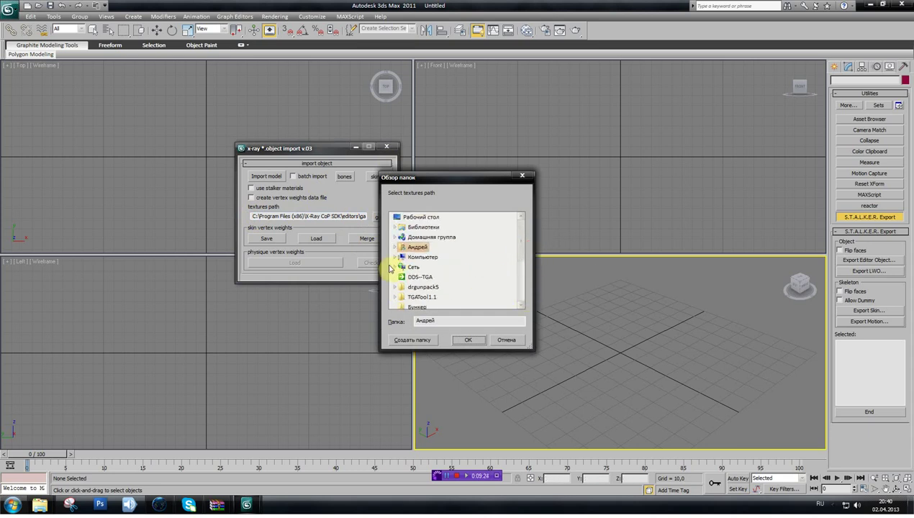
left_click(394, 258)
left_click(399, 259)
left_click(400, 267)
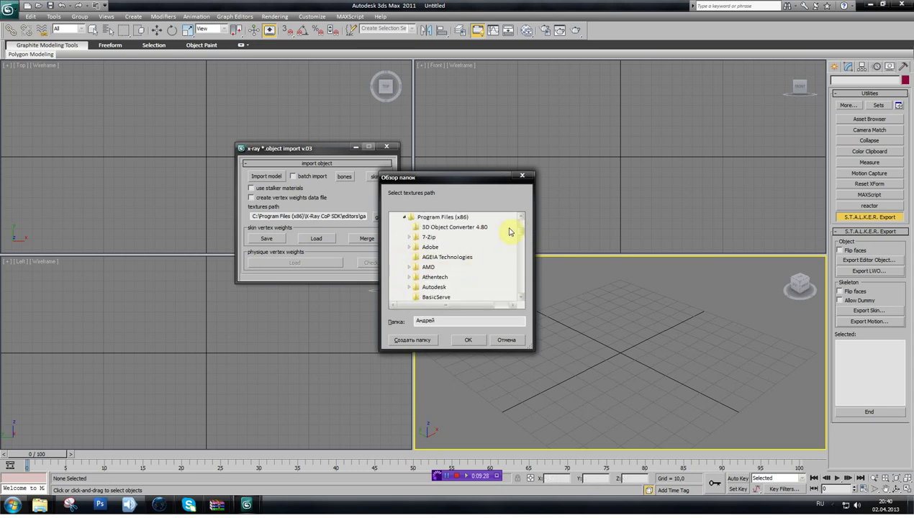
left_click_drag(519, 235, 520, 278)
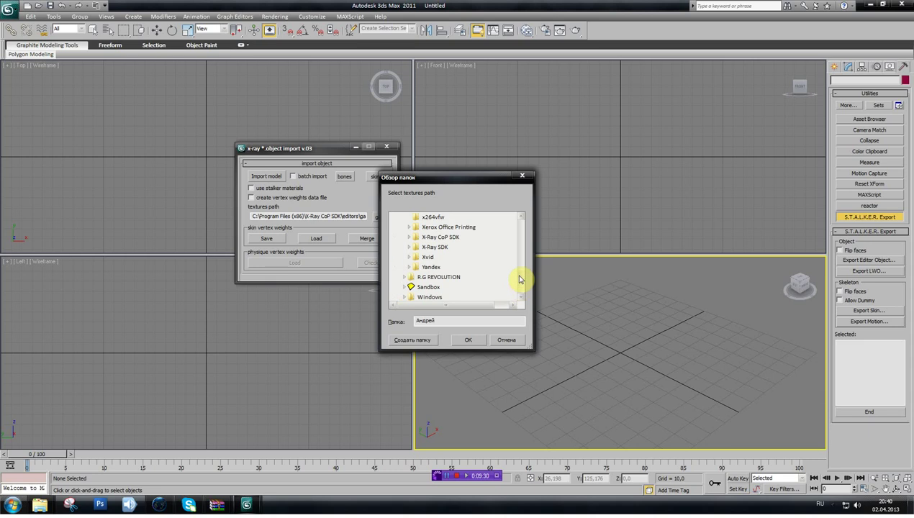
left_click(408, 237)
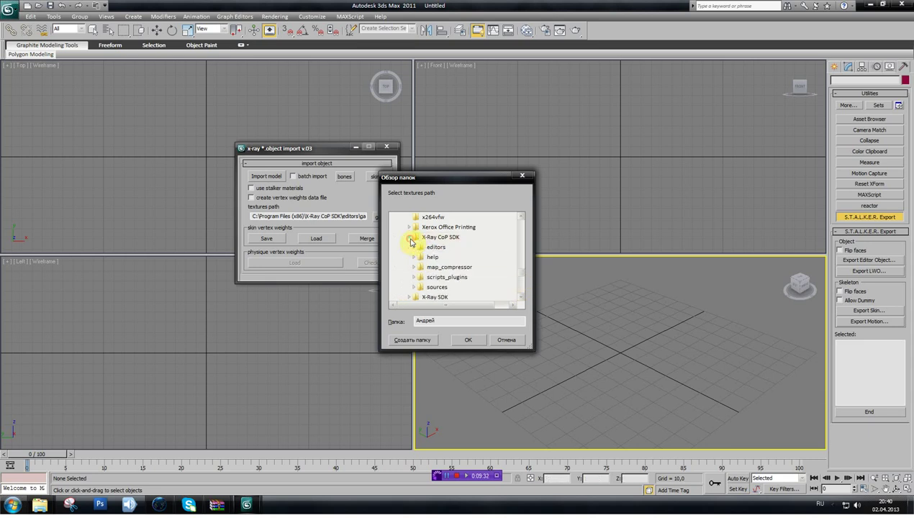
Set the textures path to editors\gamedata\textures, then start Import model's file dialog
left_click(434, 247)
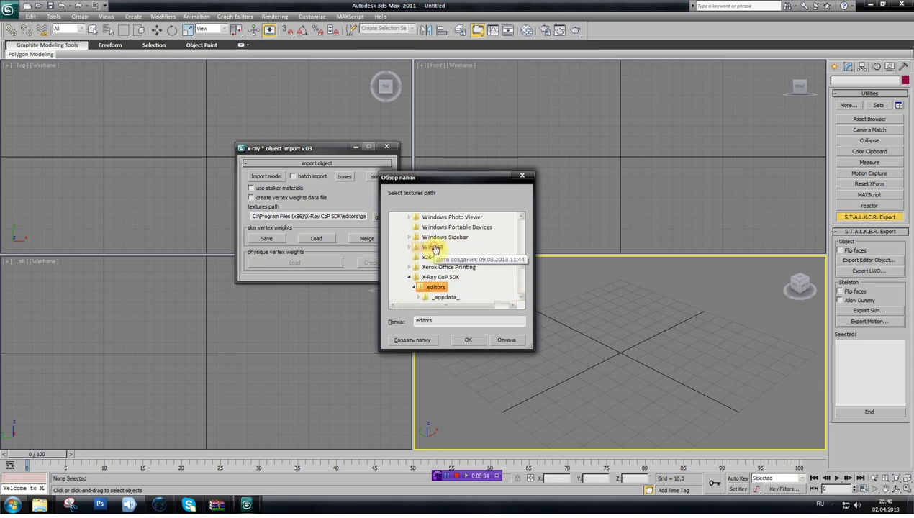
left_click(409, 287)
left_click(418, 257)
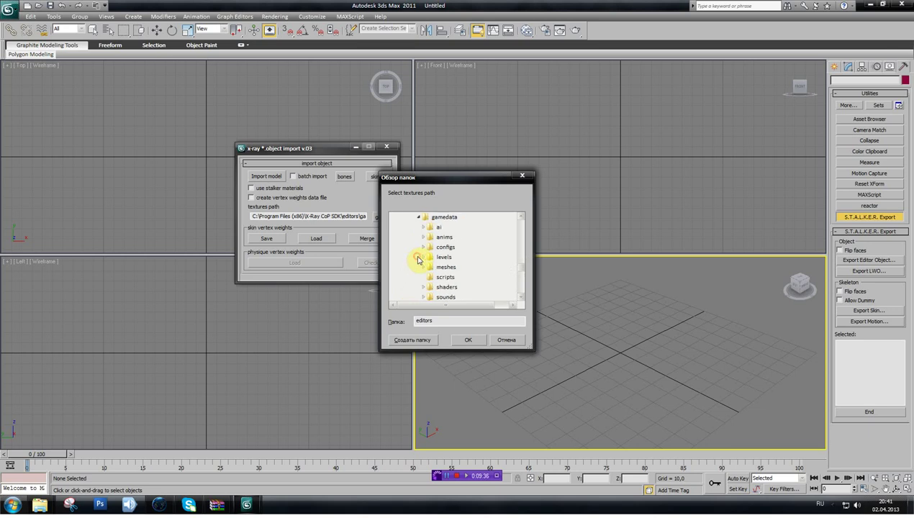
scroll(442, 260, "down", 3)
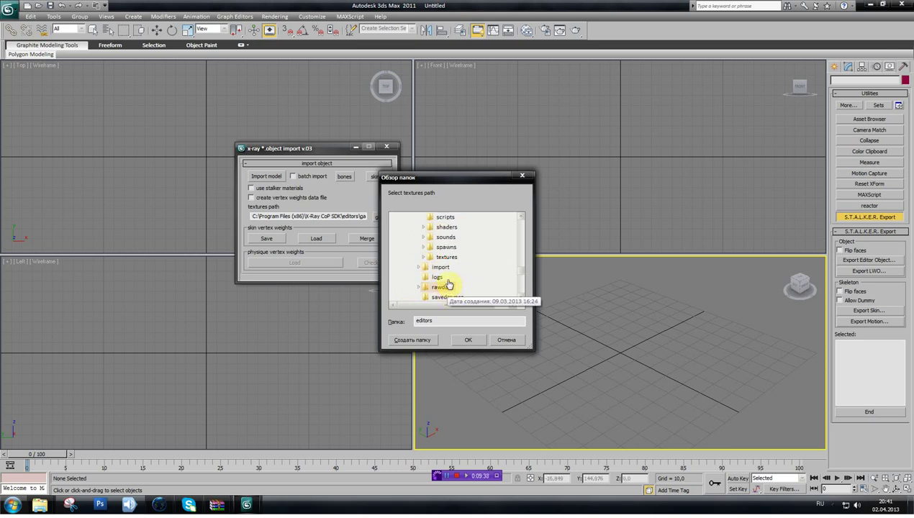
left_click(444, 257)
scroll(449, 288, "down", 2)
left_click(466, 341)
left_click(278, 176)
left_click(131, 37)
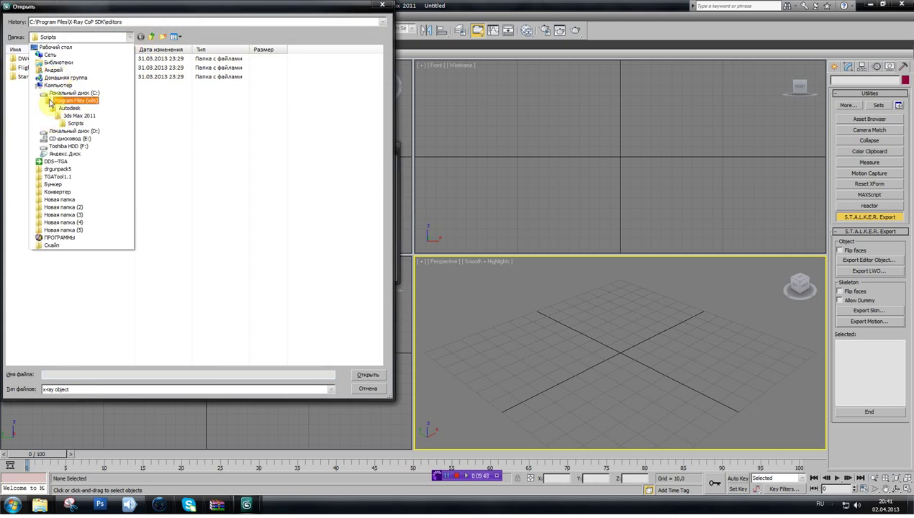
Import labx8_sector_1.object from X-Ray CoP SDK\editors\rawdata\objects\scenes\labx8
left_click(47, 103)
left_click_drag(375, 173, 383, 342)
double_click(51, 332)
left_click(26, 61)
double_click(27, 59)
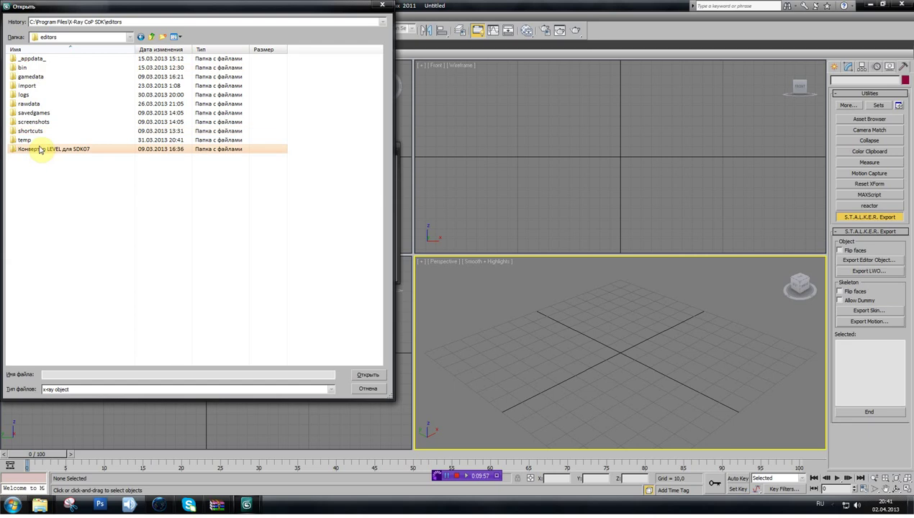
double_click(29, 104)
double_click(27, 97)
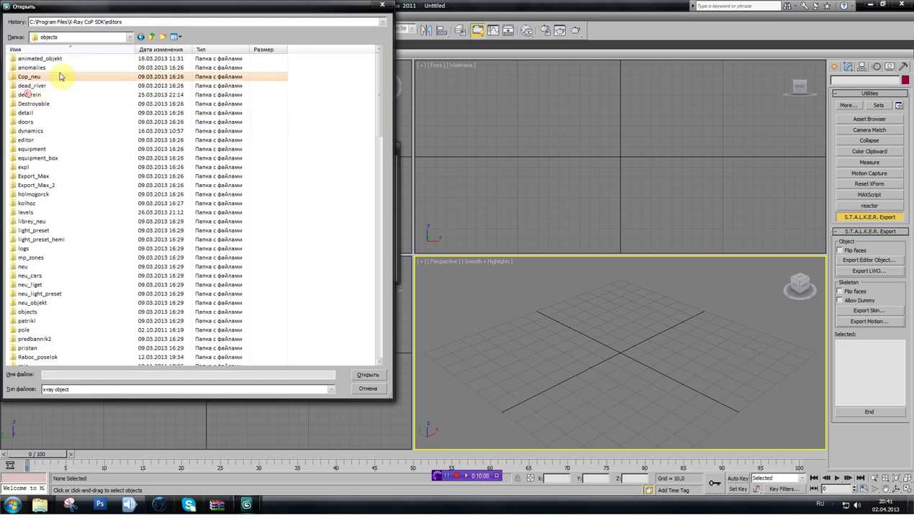
scroll(50, 299, "down", 3)
double_click(45, 285)
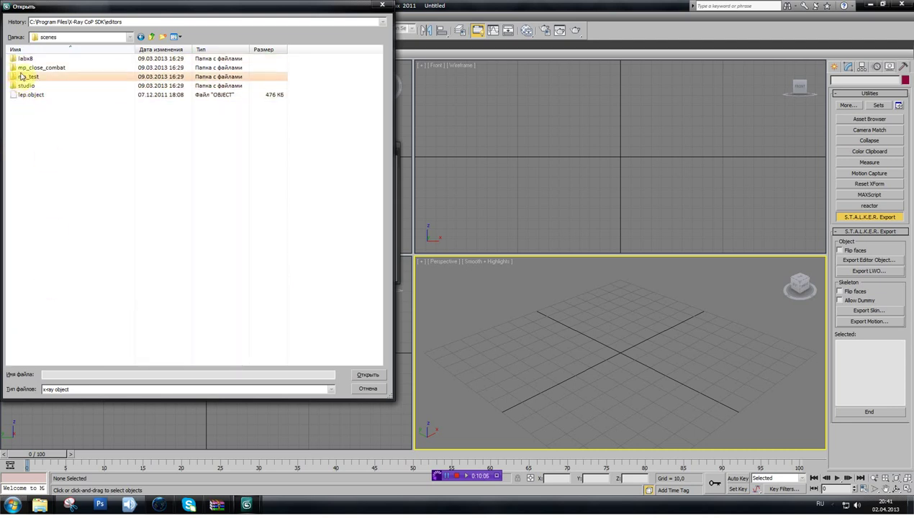
double_click(20, 59)
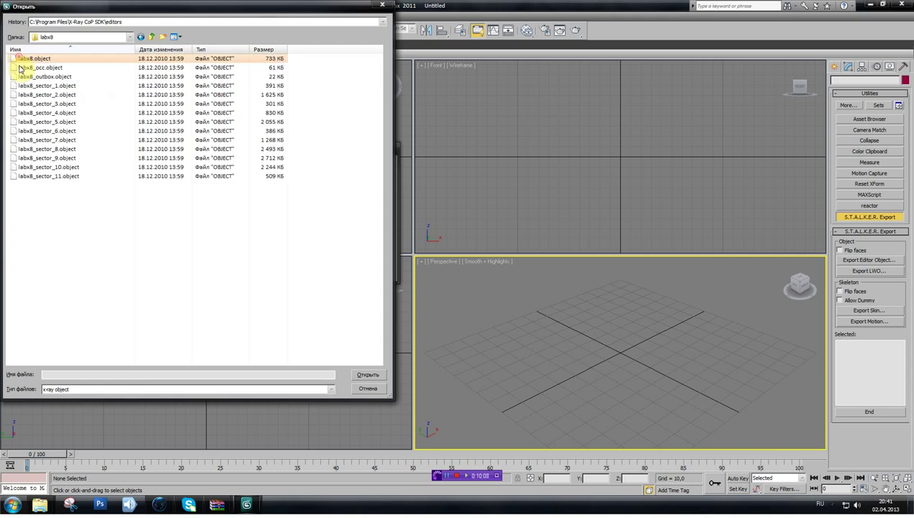
left_click(56, 85)
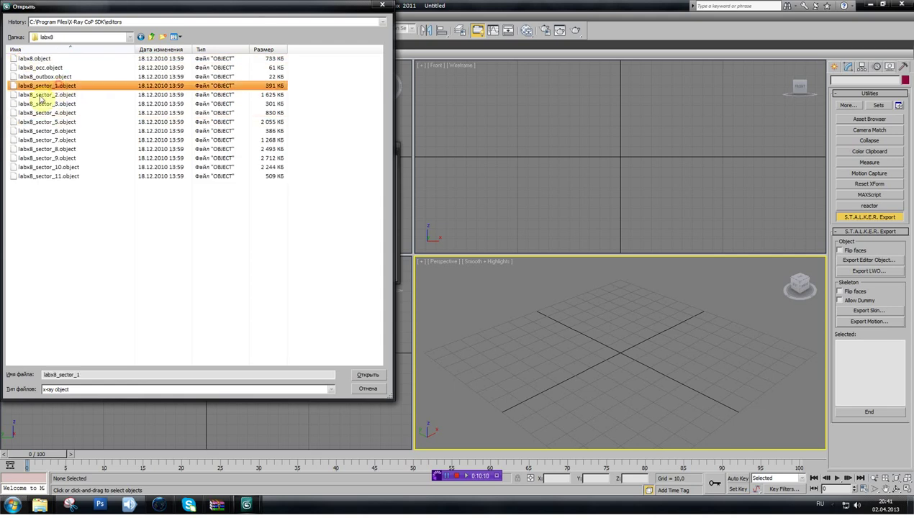
left_click(368, 375)
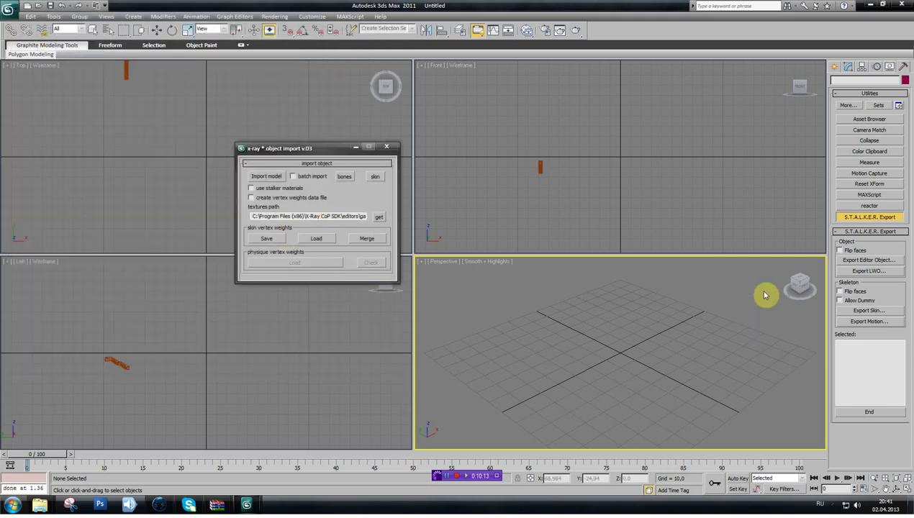
Zoom extents on the imported model, turn on Edged Faces, and orbit the staircase upright
left_click(908, 477)
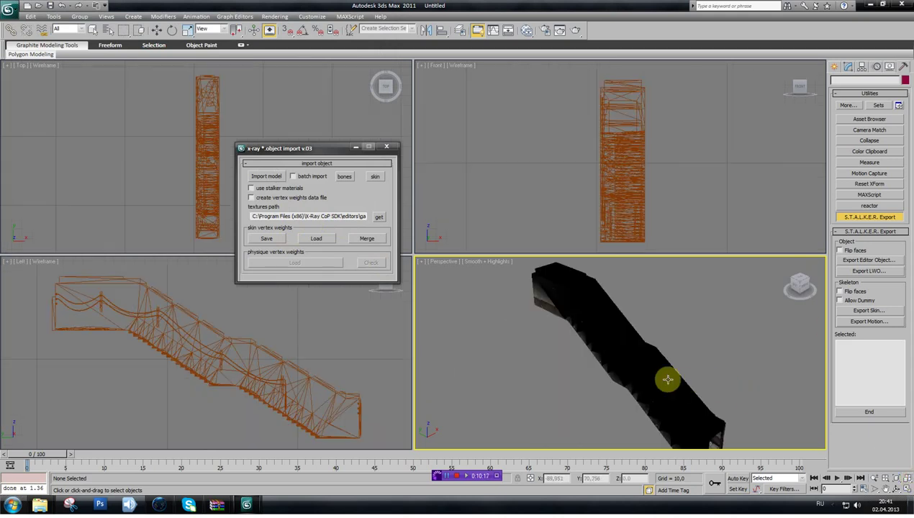
left_click_drag(795, 285, 799, 286)
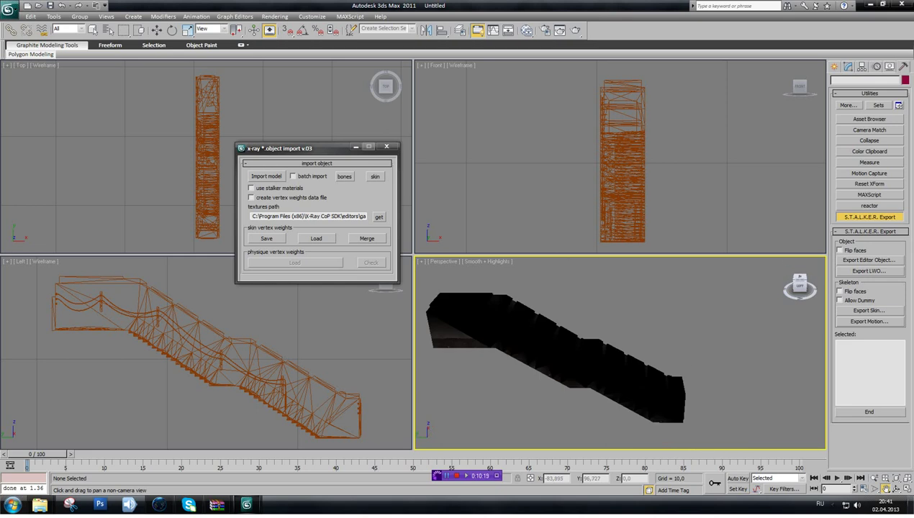
key("F4")
left_click_drag(672, 342, 737, 310)
left_click_drag(800, 282, 795, 280)
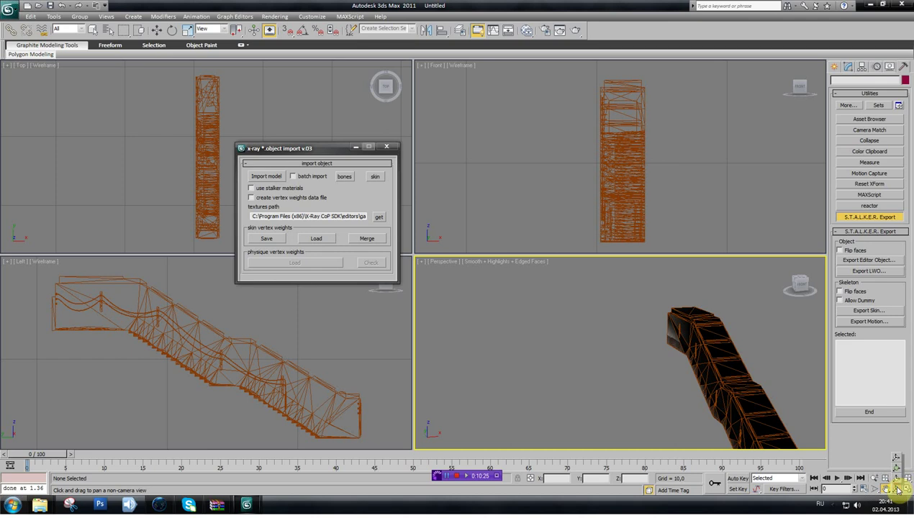
left_click(896, 481)
mouse_move(619, 379)
left_mouse_down()
mouse_move(728, 397)
mouse_move(653, 361)
mouse_move(693, 376)
left_mouse_up()
left_click(896, 489)
left_click_drag(633, 366, 632, 367)
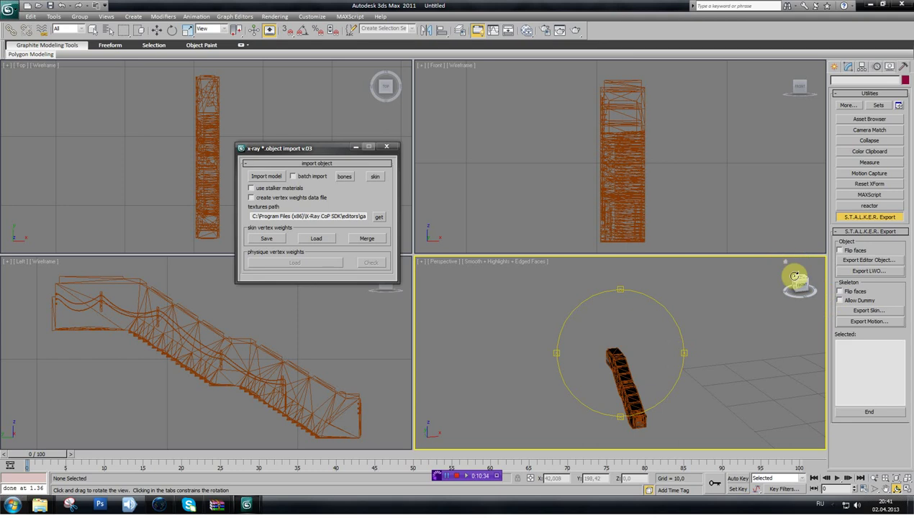
left_click(905, 478)
key("ctrl+p")
left_click_drag(608, 347, 648, 339)
left_click_drag(782, 292, 799, 277)
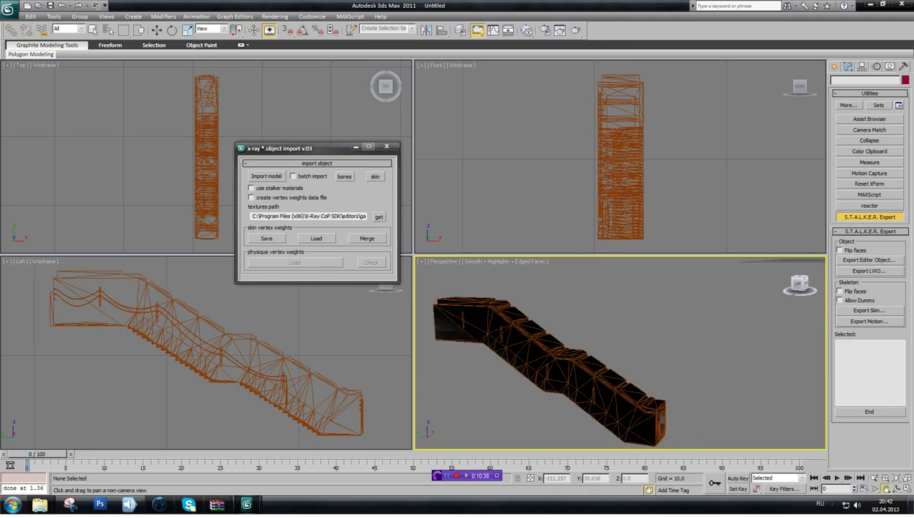
Select the staircase object and adjust the perspective view around it
left_click(92, 32)
left_click(508, 349)
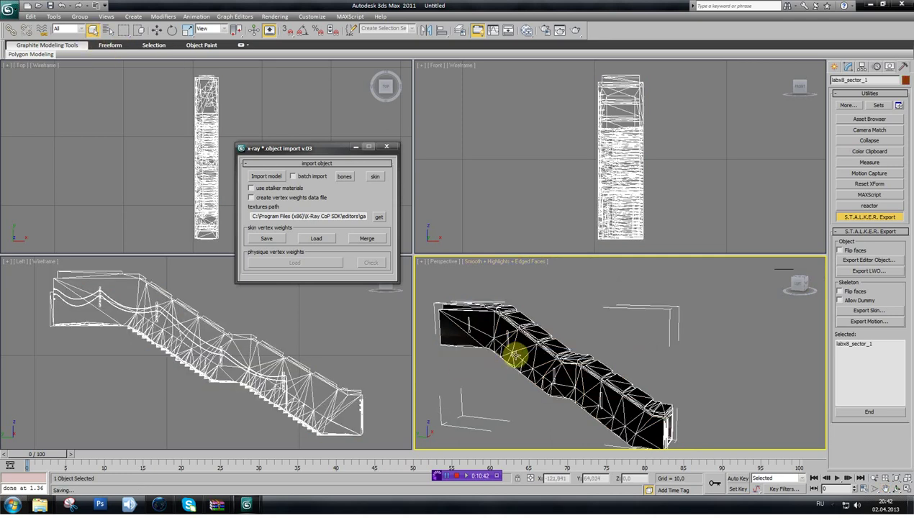
middle_click_drag(512, 356, 569, 349)
scroll(591, 359, "up", 2)
scroll(588, 362, "up", 2)
scroll(589, 361, "down", 3)
scroll(587, 359, "up", 2)
scroll(588, 353, "down", 1)
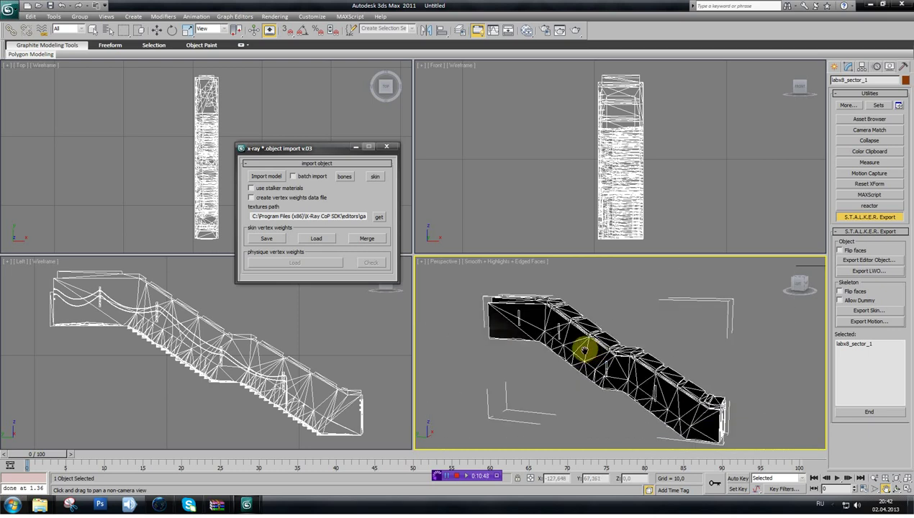
Set the ambient light to grey 185 and maximize the Perspective viewport
key("8")
left_click(337, 154)
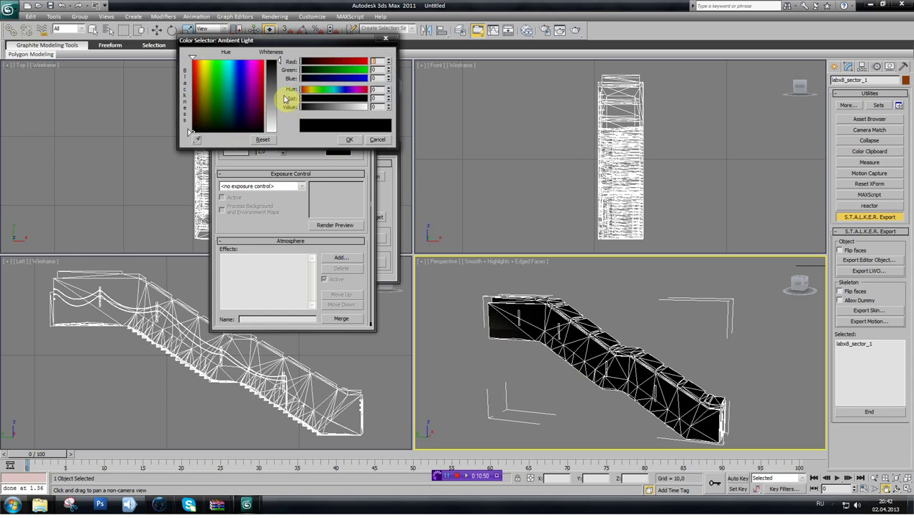
left_click_drag(279, 69, 272, 167)
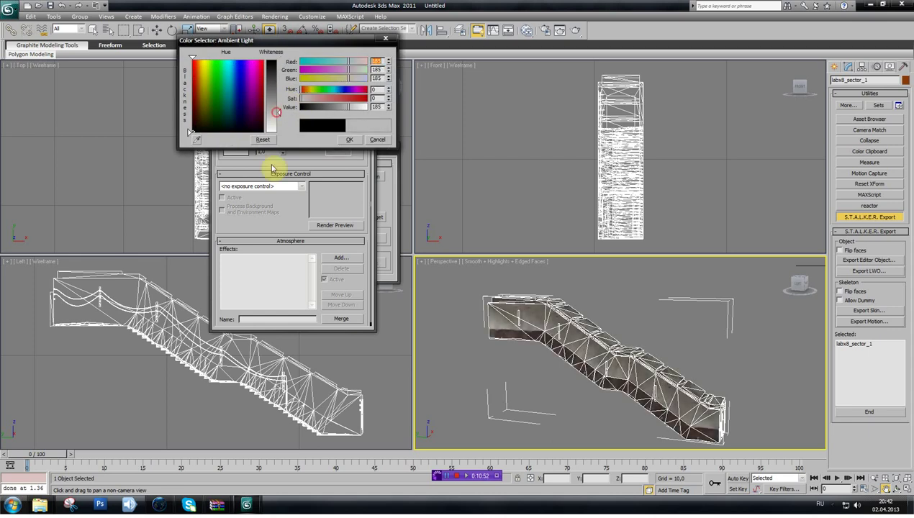
left_click(347, 141)
left_click(364, 63)
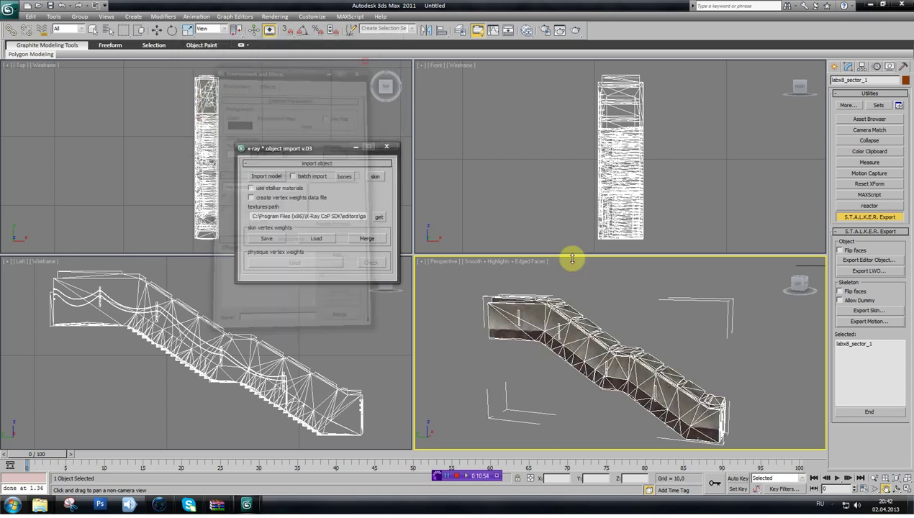
left_click(907, 490)
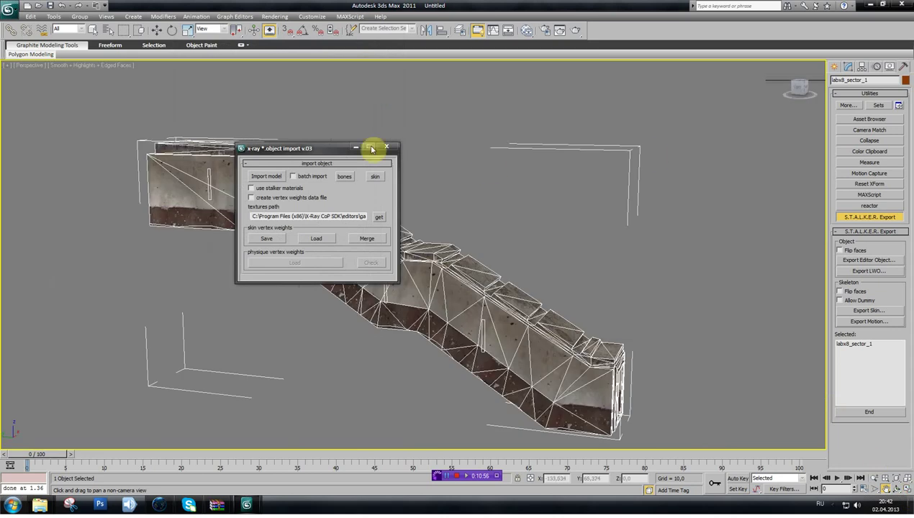
Move the import panel to the lower left and orbit and pan around the staircase
left_click_drag(322, 148, 100, 326)
left_click_drag(798, 85, 797, 88)
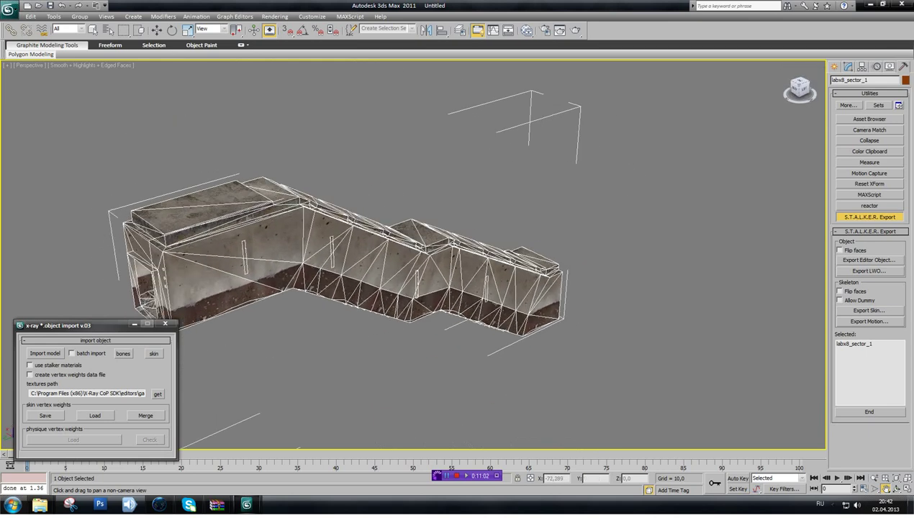
left_click_drag(797, 87, 602, 192)
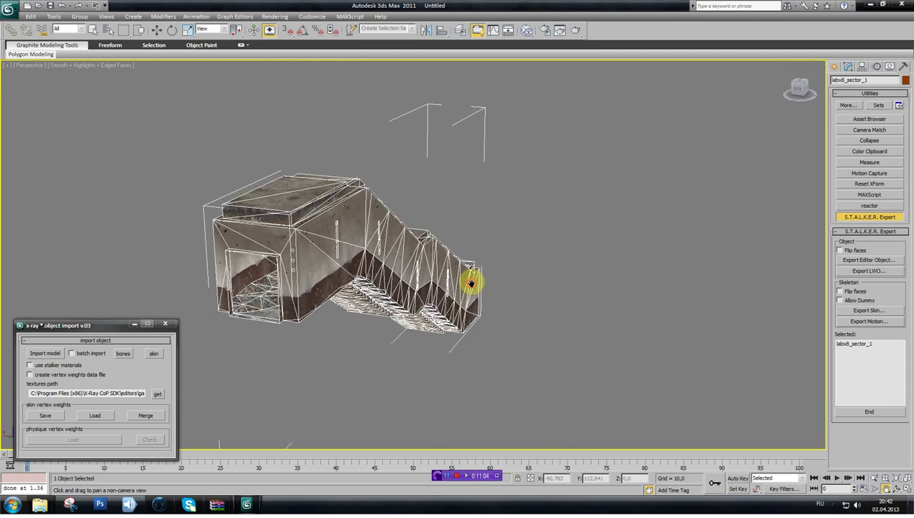
left_click_drag(471, 279, 541, 263)
scroll(502, 271, "up", 3)
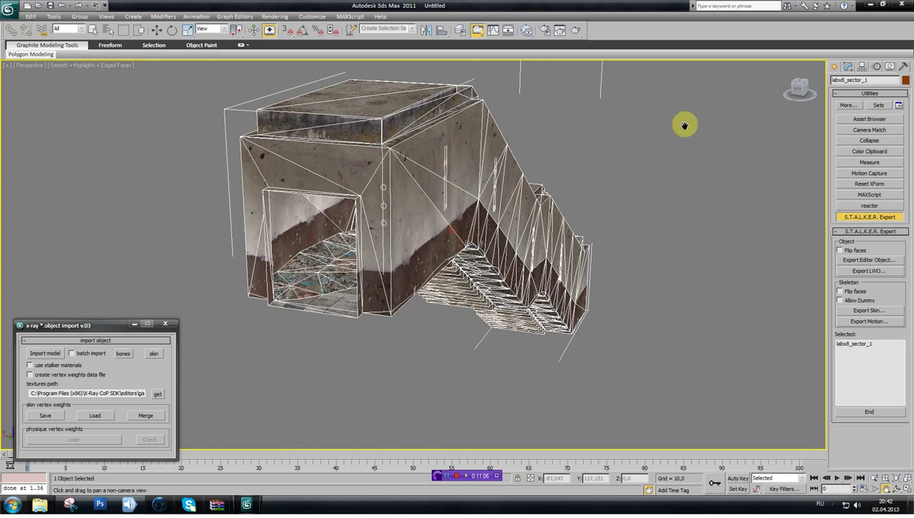
Inspect the staircase from back, side and elevated three-quarter views using the ViewCube
left_click_drag(799, 85, 800, 87)
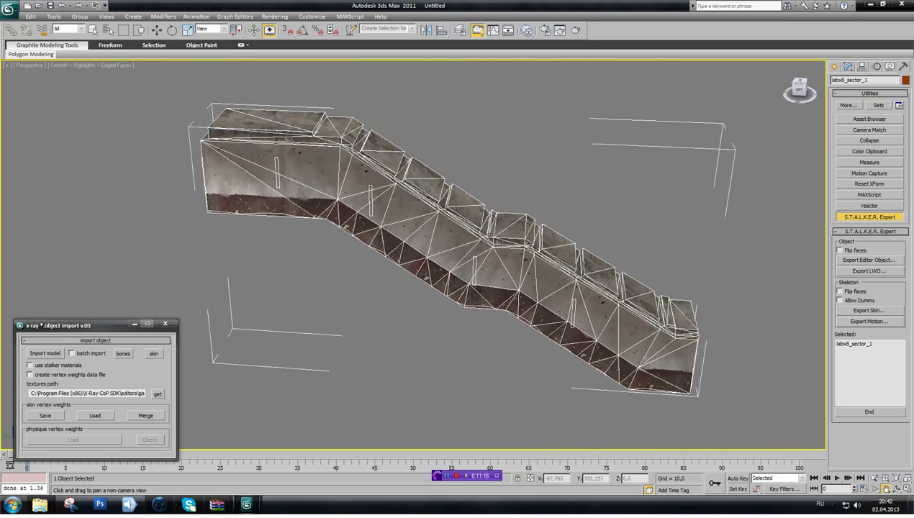
left_click_drag(799, 86, 800, 88)
left_click_drag(567, 186, 535, 210)
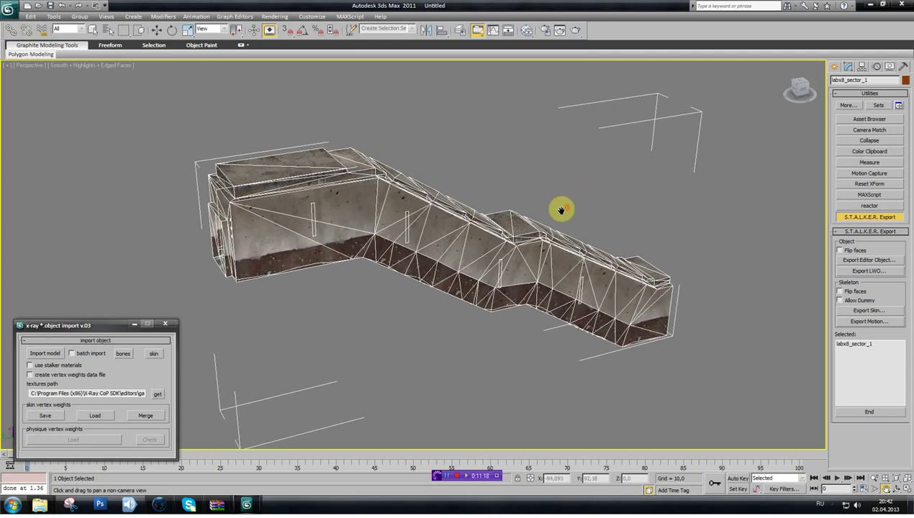
left_click(793, 88)
left_click(797, 88)
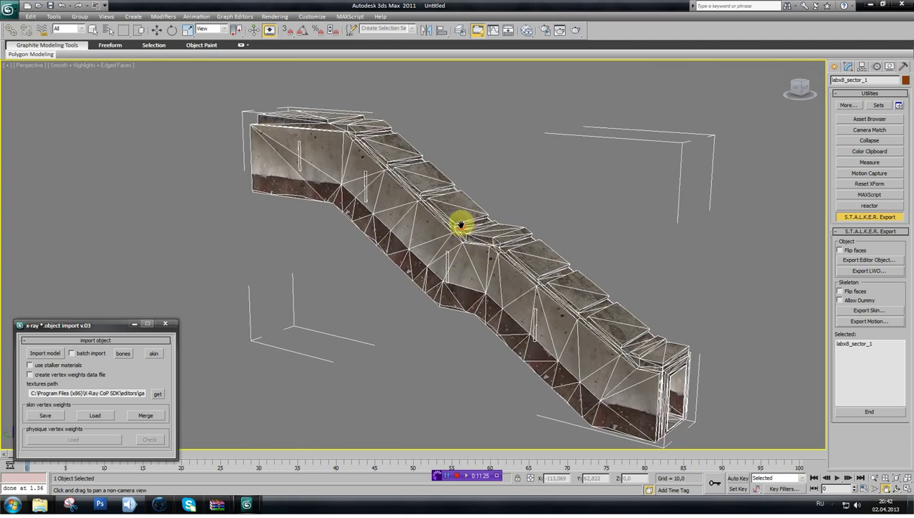
scroll(476, 234, "down", 3)
scroll(453, 251, "up", 3)
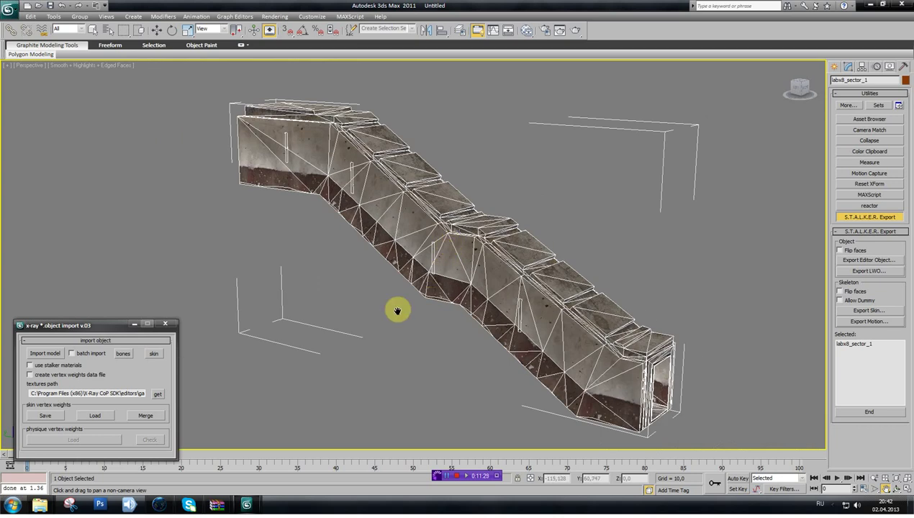